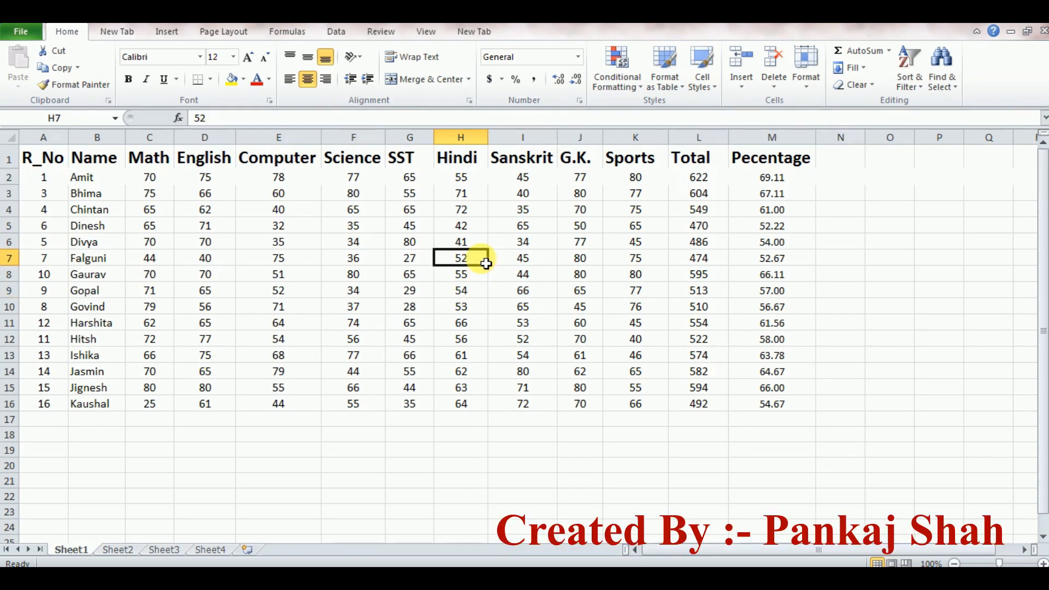
Toggle the header-row filter of the student marks table on and off again, three times in all
{"action": "key", "text": "ctrl+shift+l"}
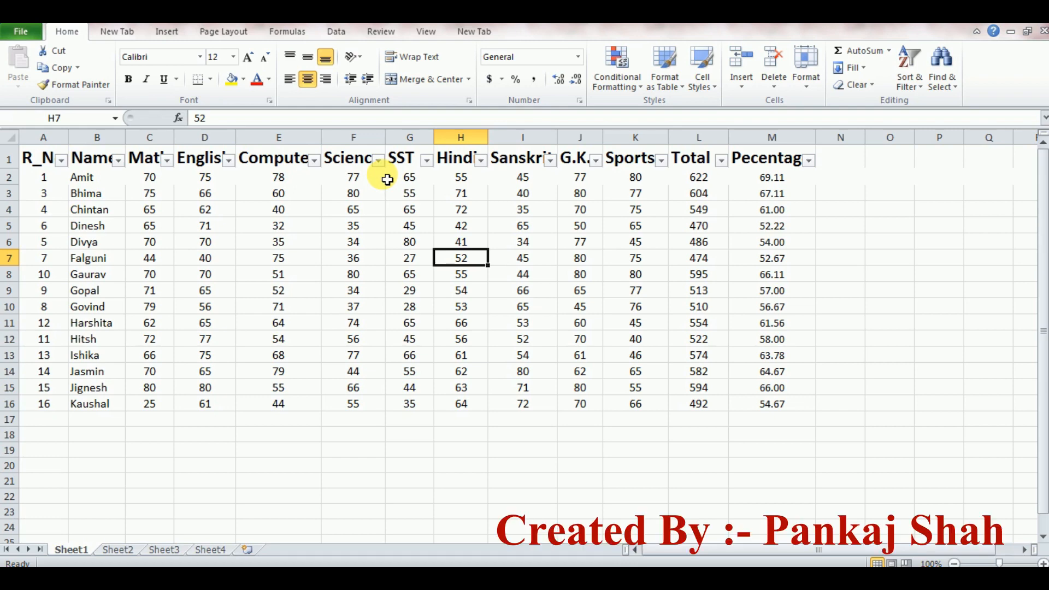
{"action": "key", "text": "ctrl+shift+l"}
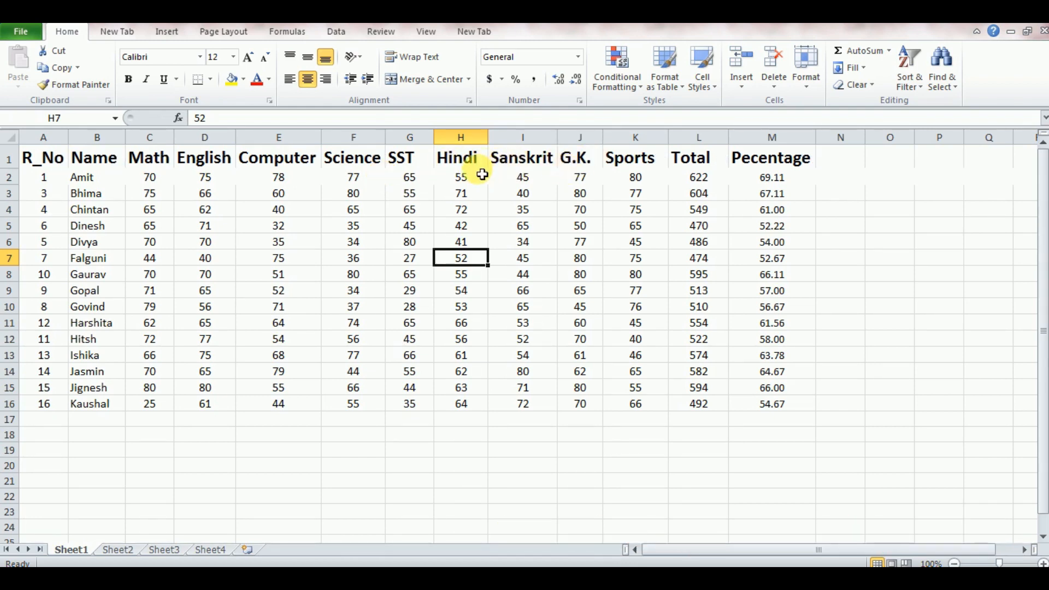
{"action": "left_click", "coordinate": [347, 36]}
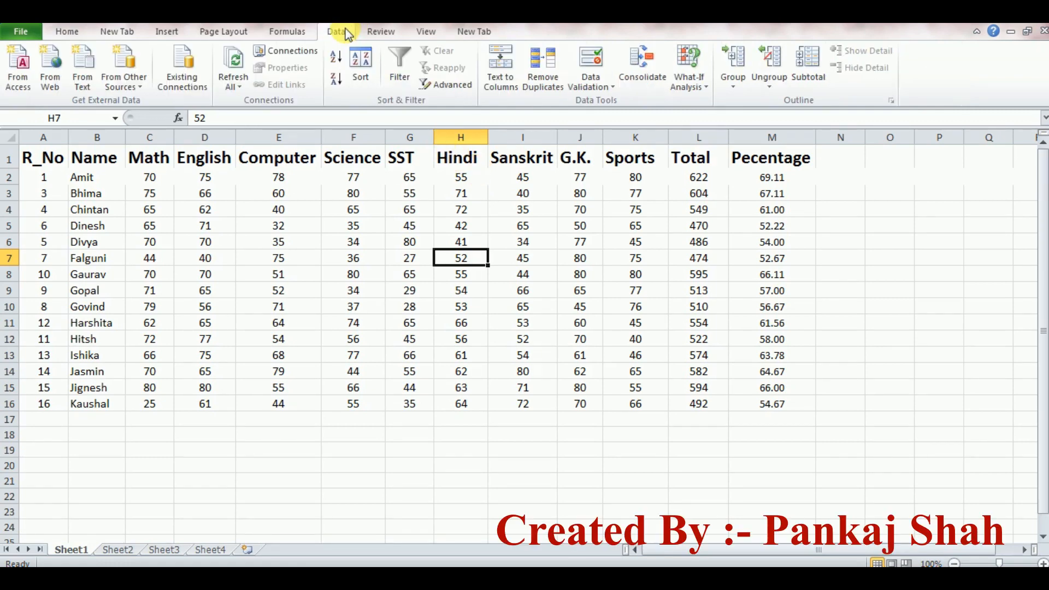
{"action": "left_click", "coordinate": [405, 81]}
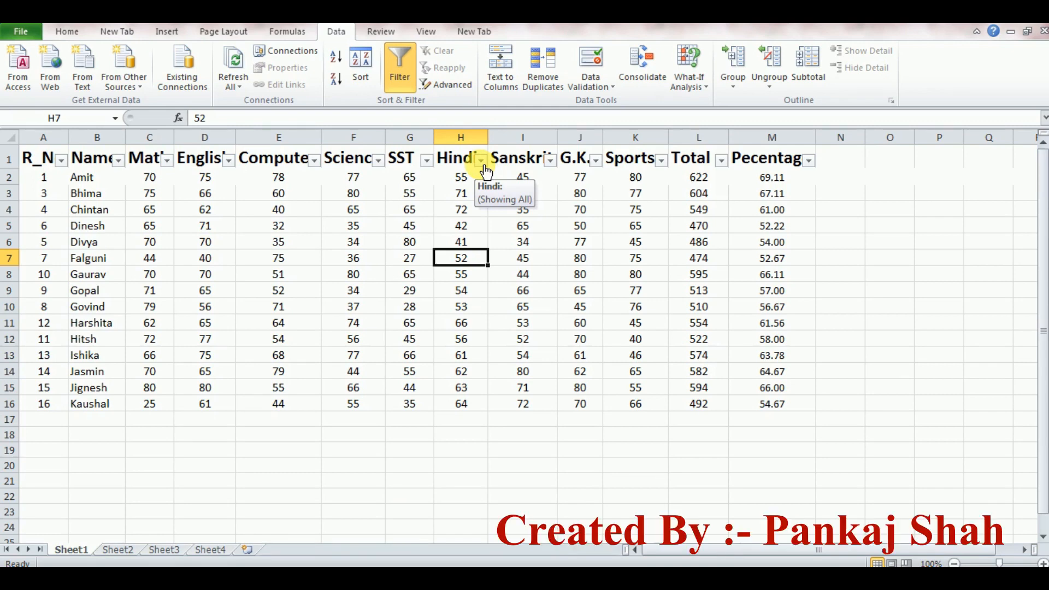
{"action": "left_click", "coordinate": [405, 83]}
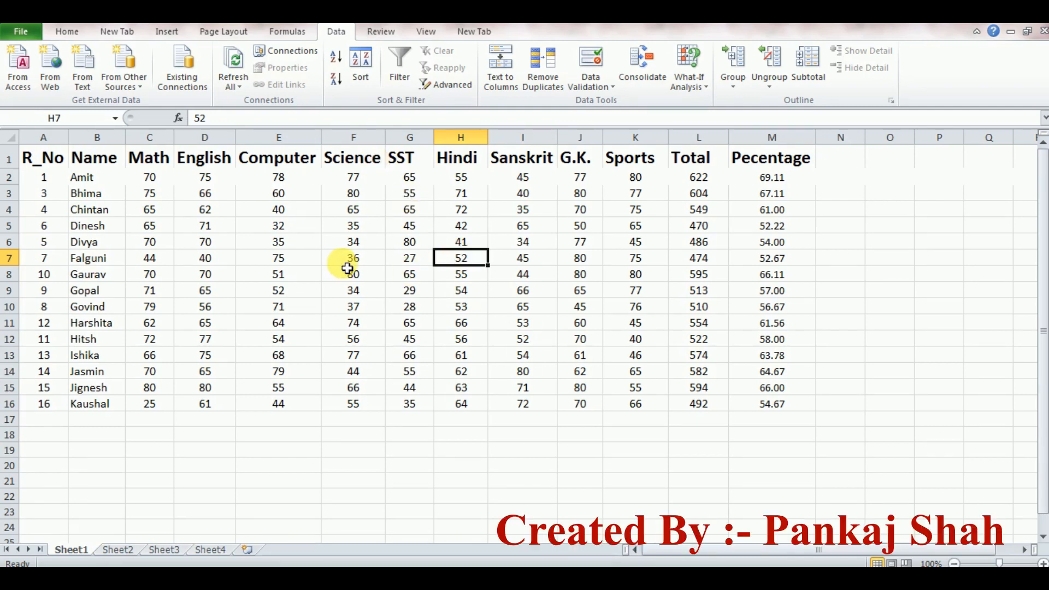
{"action": "key", "text": "alt"}
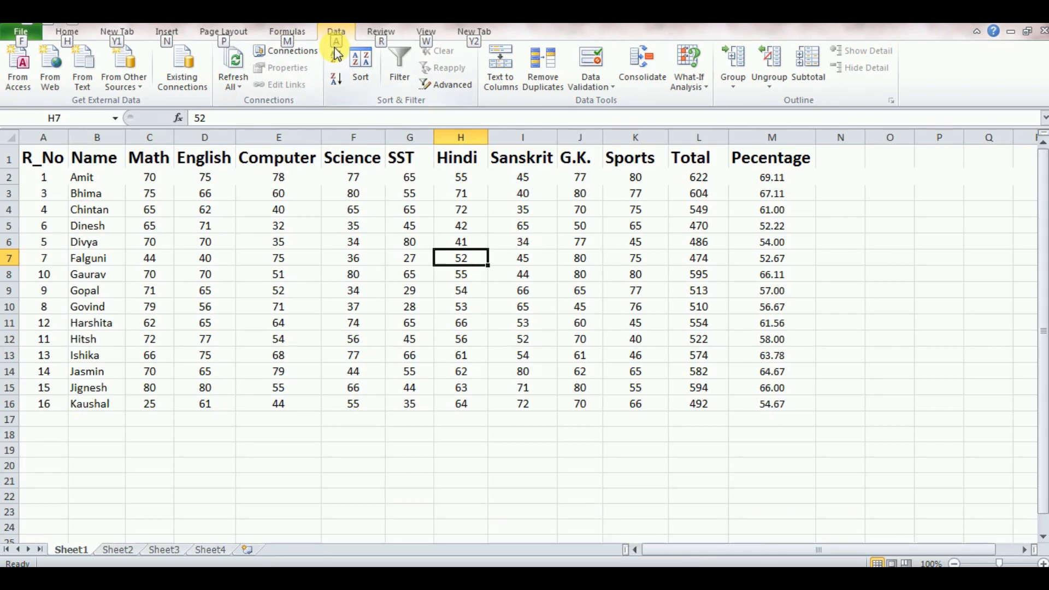
{"action": "key", "text": "a"}
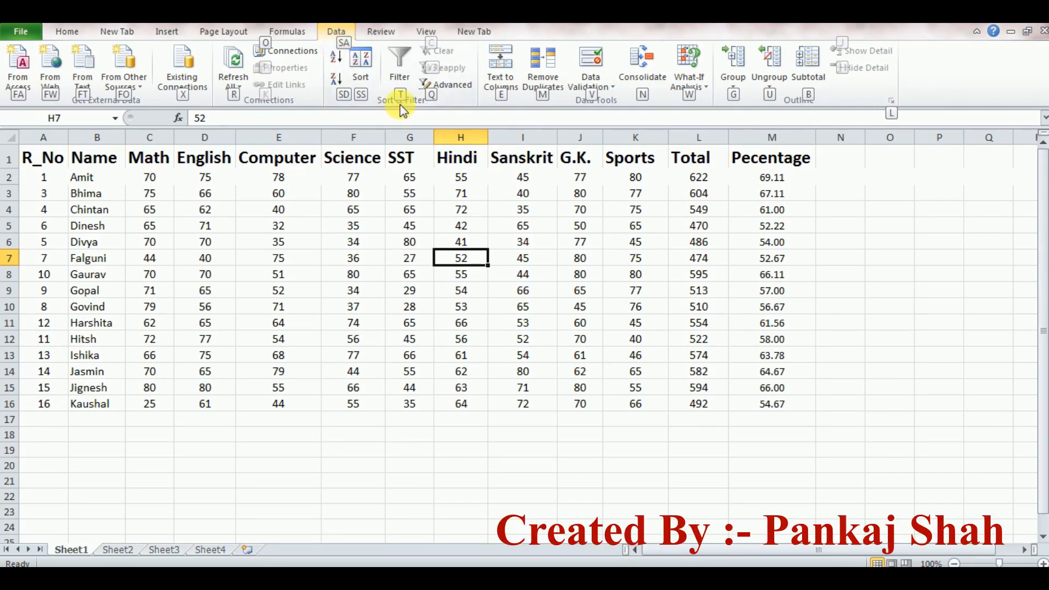
{"action": "key", "text": "t"}
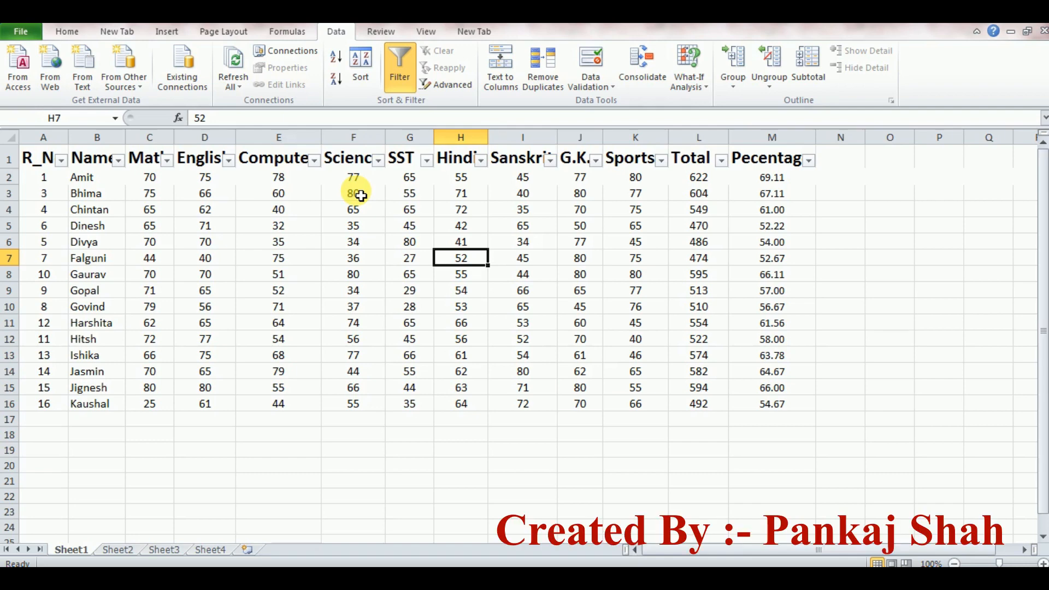
{"action": "key", "text": "alt"}
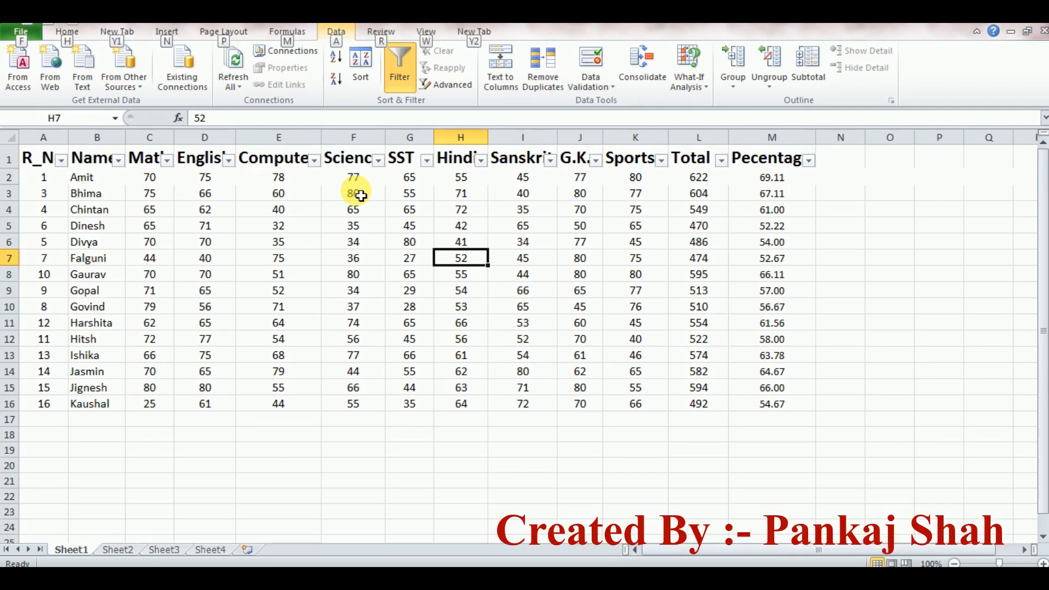
{"action": "key", "text": "a"}
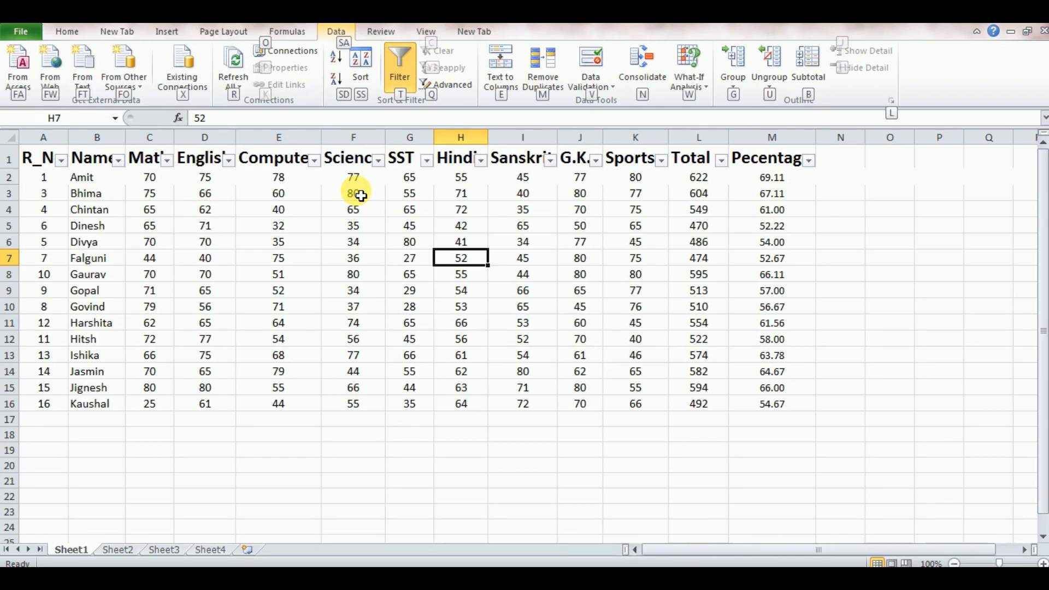
{"action": "key", "text": "t"}
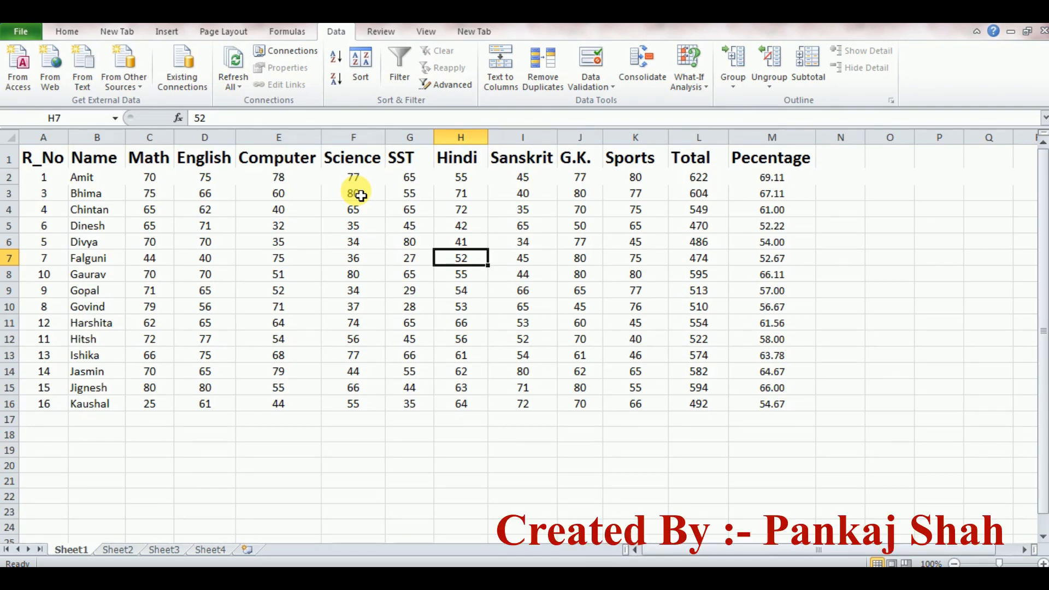
Turn on the filter for the header row of the student marks table
{"action": "left_click", "coordinate": [215, 215]}
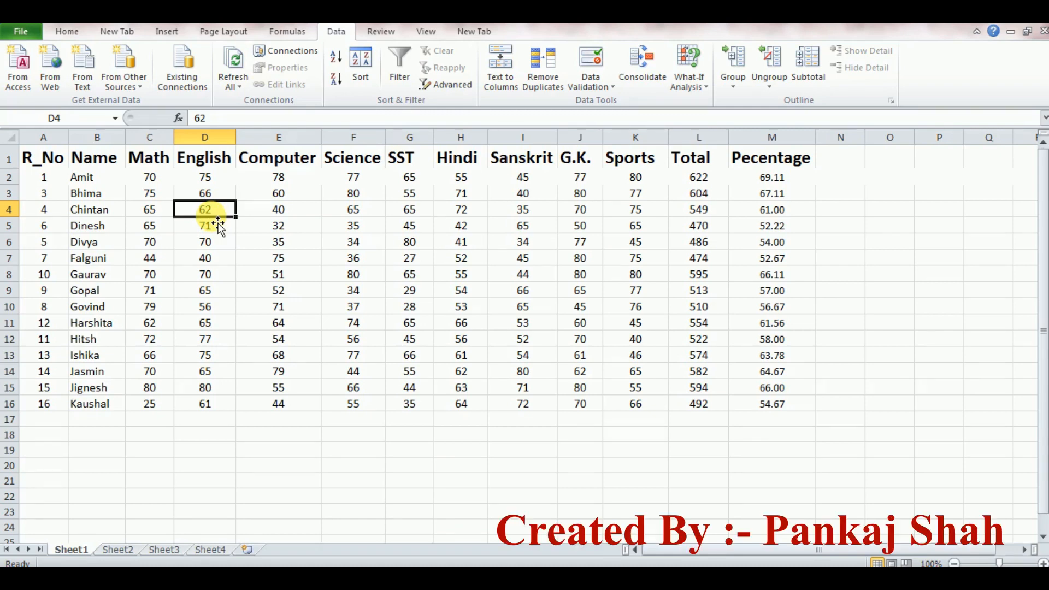
{"action": "left_click", "coordinate": [392, 68]}
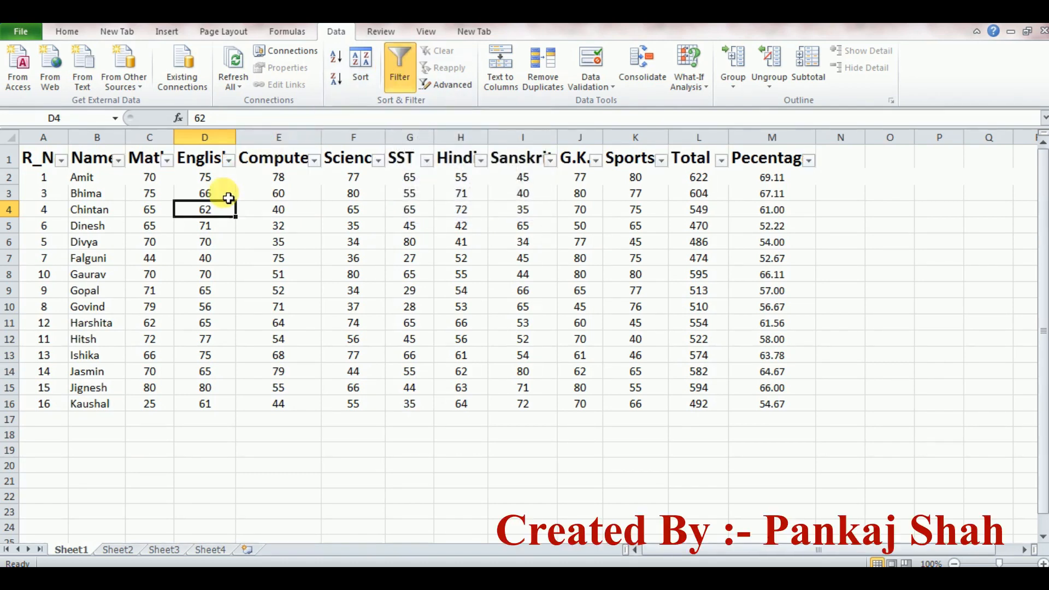
{"action": "left_click", "coordinate": [227, 247]}
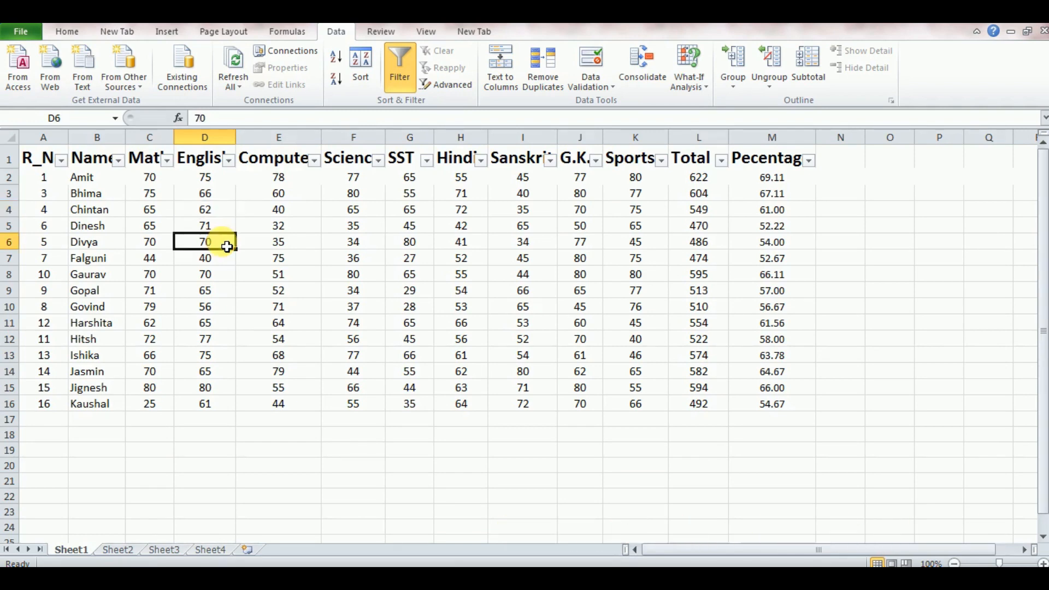
{"action": "left_click", "coordinate": [220, 276]}
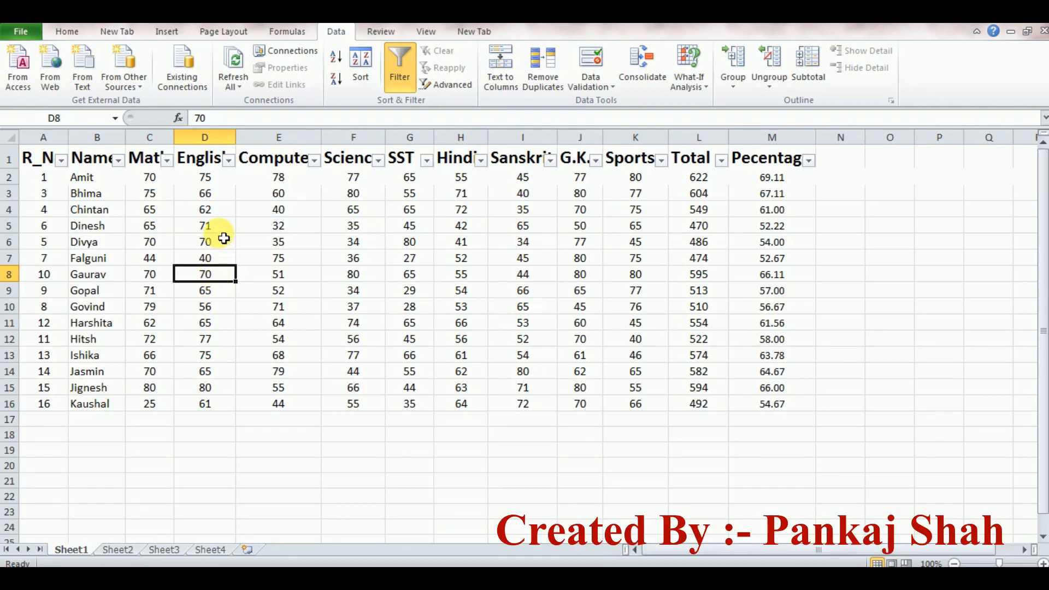
{"action": "left_click", "coordinate": [218, 208]}
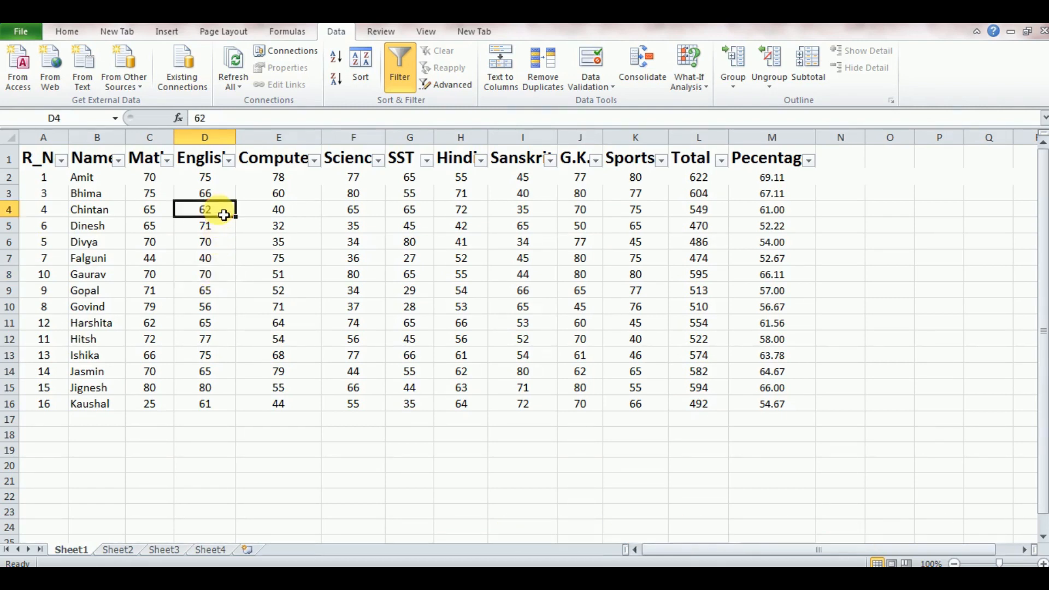
{"action": "left_click", "coordinate": [224, 197]}
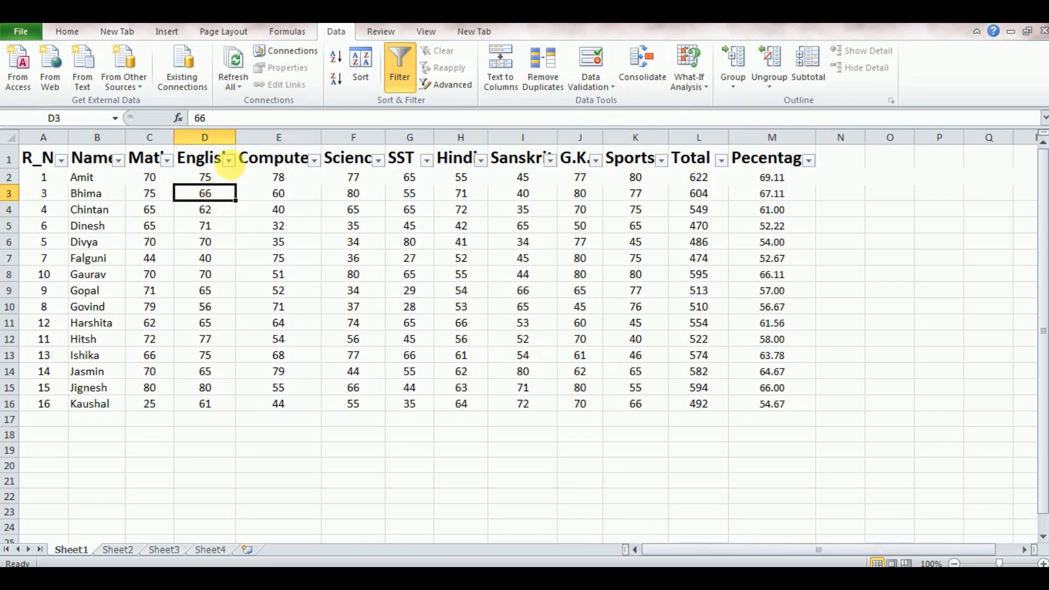
Filter the English column to show only the rows with a mark of 70
{"action": "left_click", "coordinate": [228, 160]}
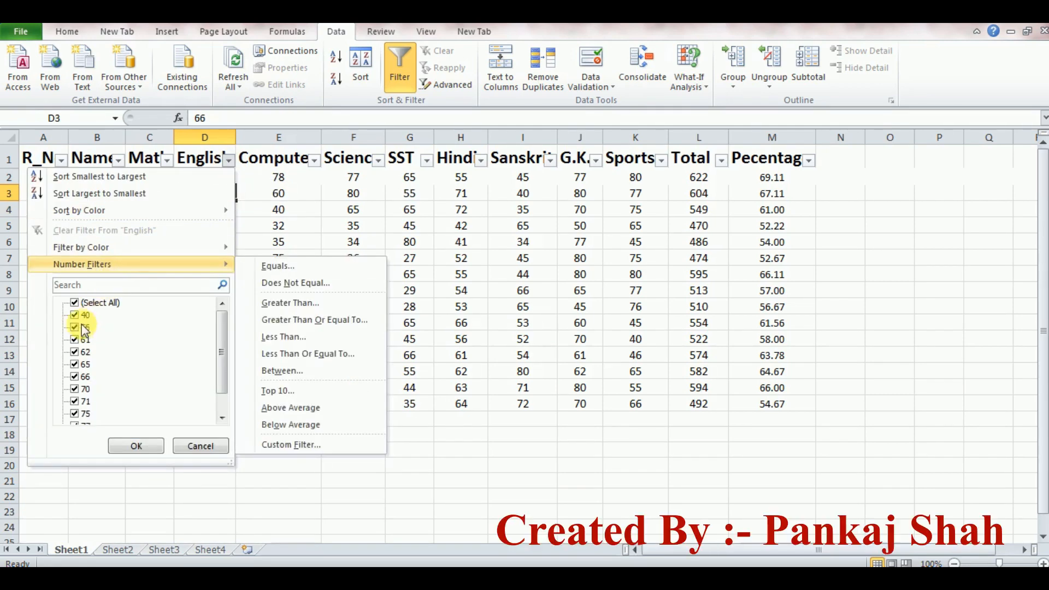
{"action": "left_click", "coordinate": [77, 304]}
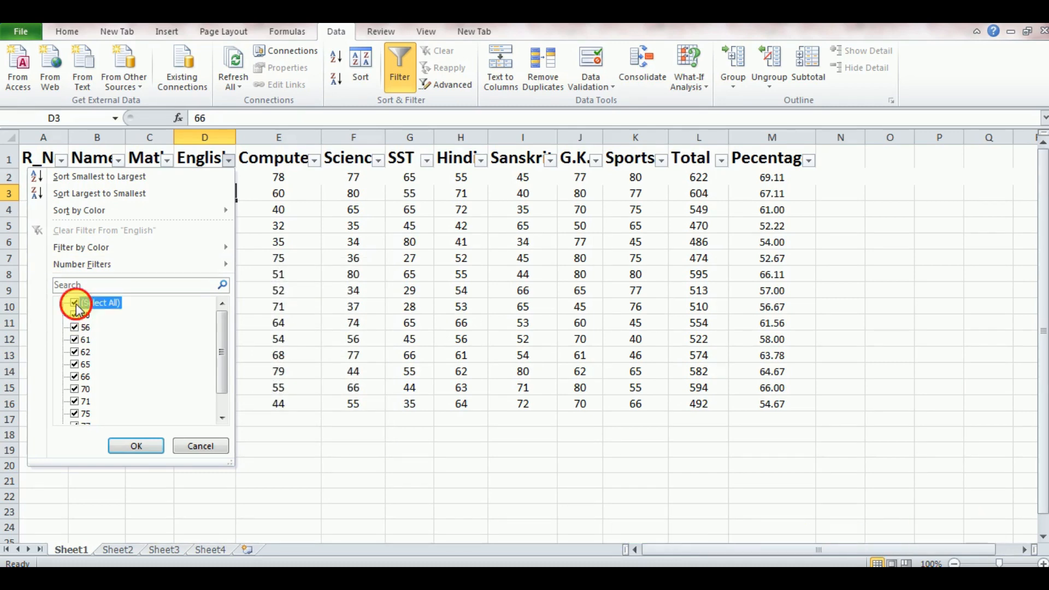
{"action": "left_click", "coordinate": [75, 389]}
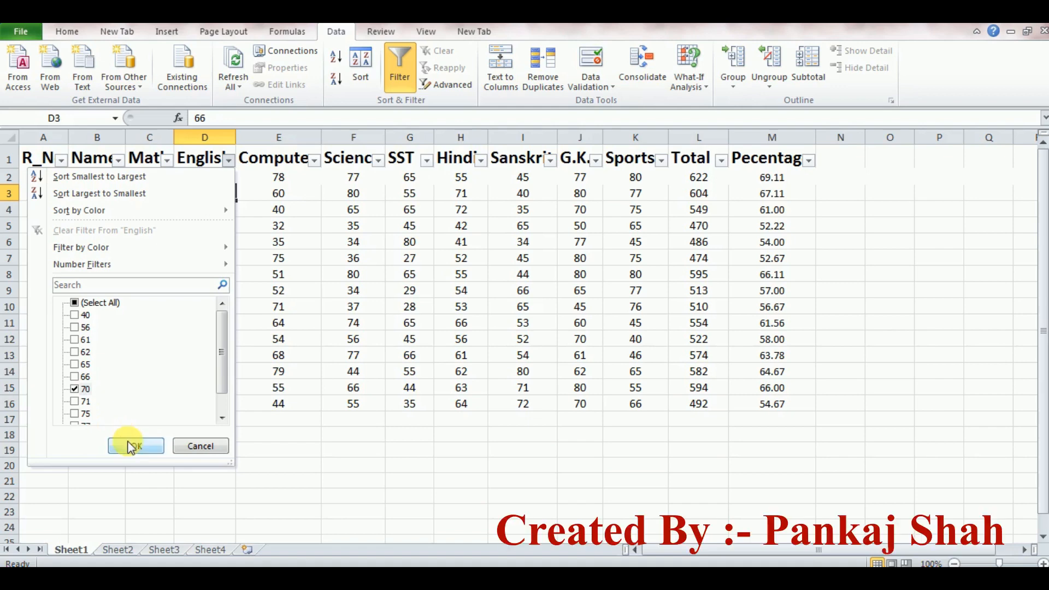
{"action": "left_click", "coordinate": [132, 446]}
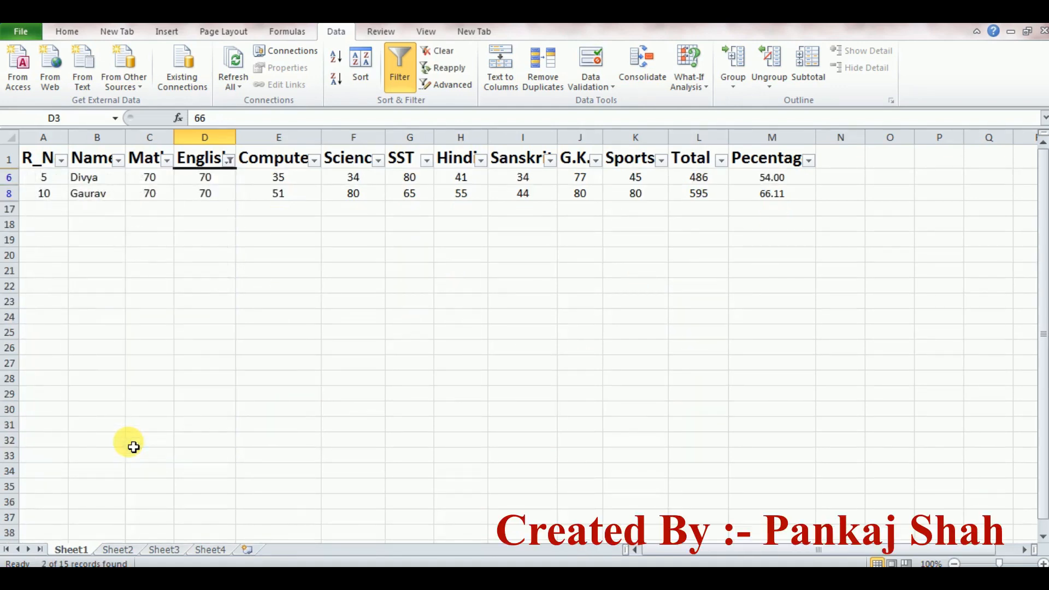
Examine the student records left by the English filter, checking the names and highlighting their whole rows
{"action": "left_click", "coordinate": [93, 179]}
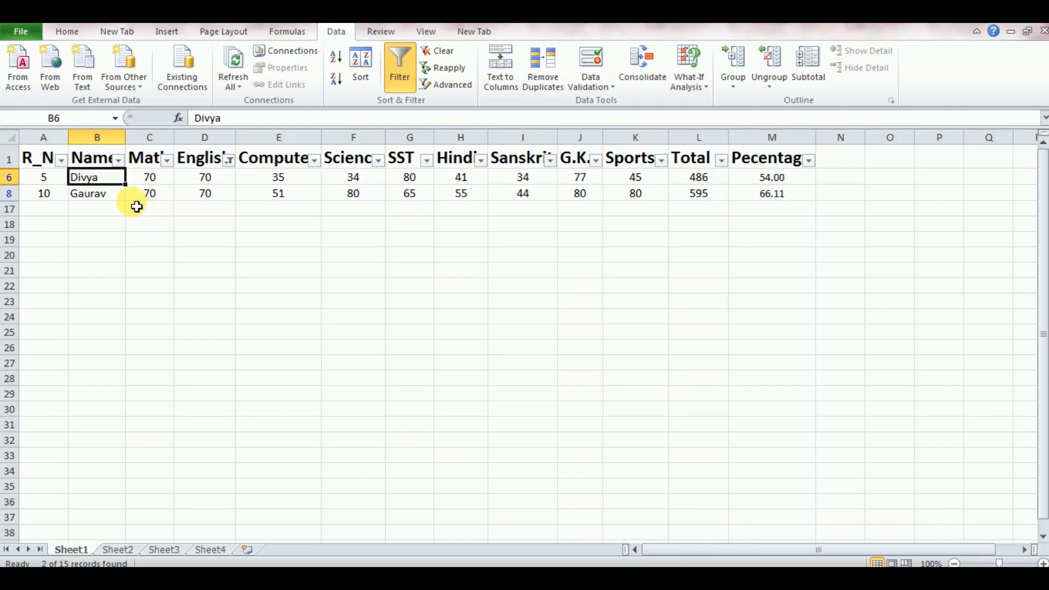
{"action": "left_click", "coordinate": [118, 196]}
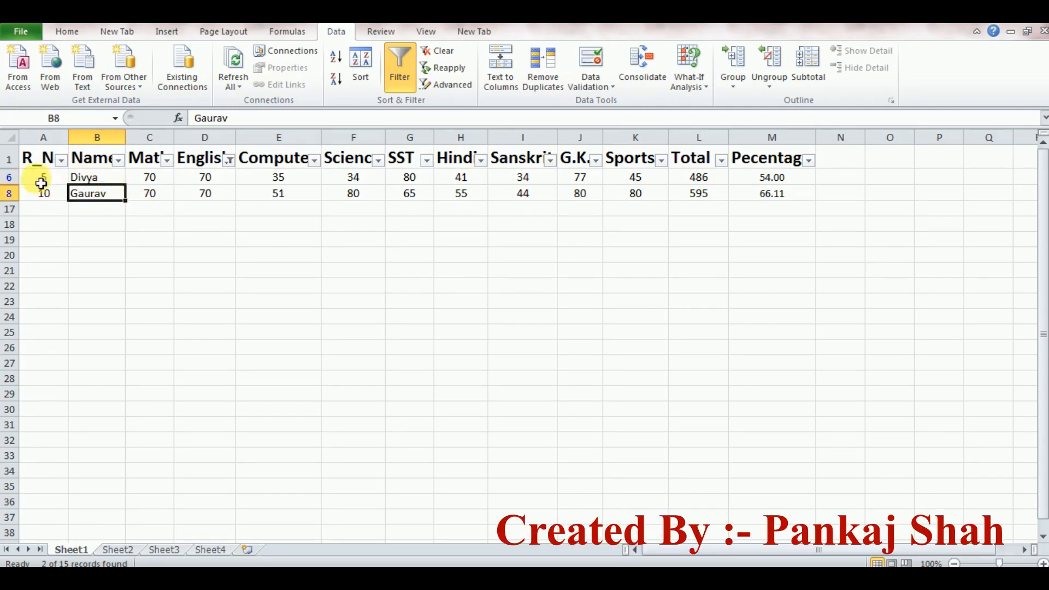
{"action": "left_click", "coordinate": [11, 177]}
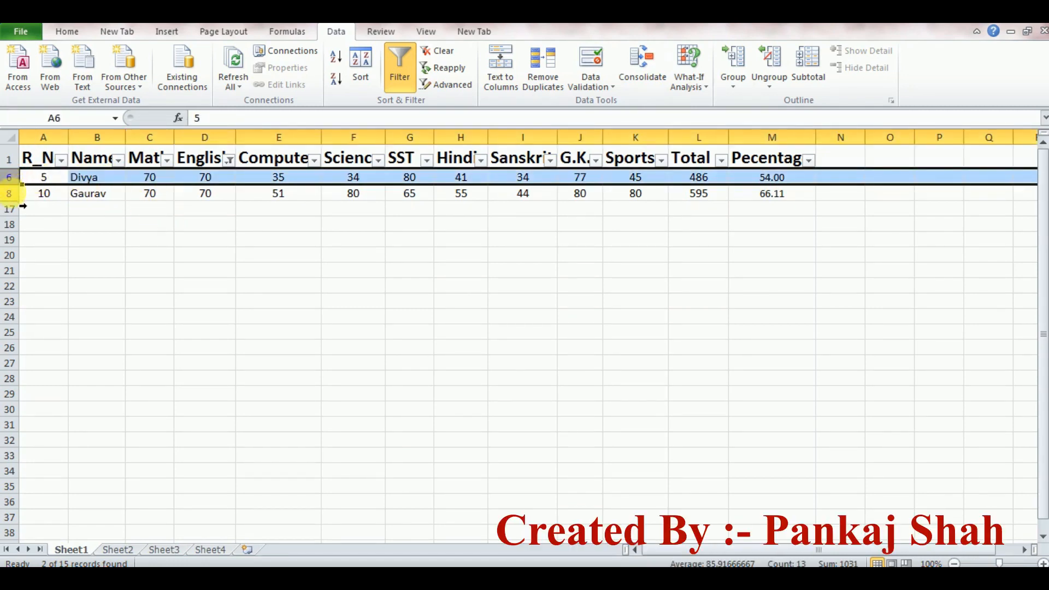
{"action": "left_click", "coordinate": [22, 194]}
{"action": "left_click", "coordinate": [14, 177]}
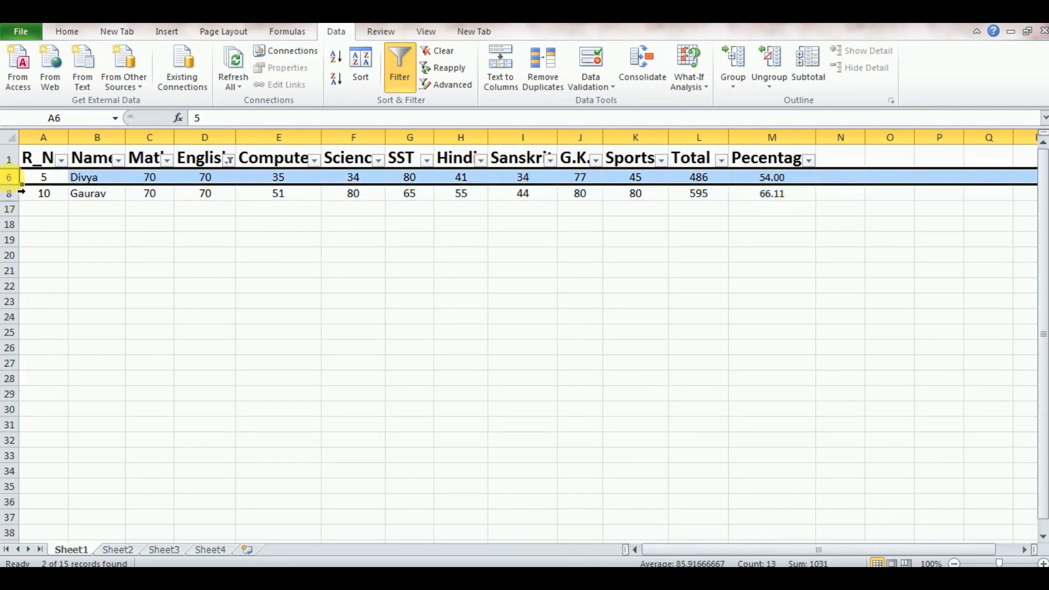
{"action": "left_click", "coordinate": [20, 195]}
{"action": "left_click", "coordinate": [17, 177]}
{"action": "left_click", "coordinate": [21, 194]}
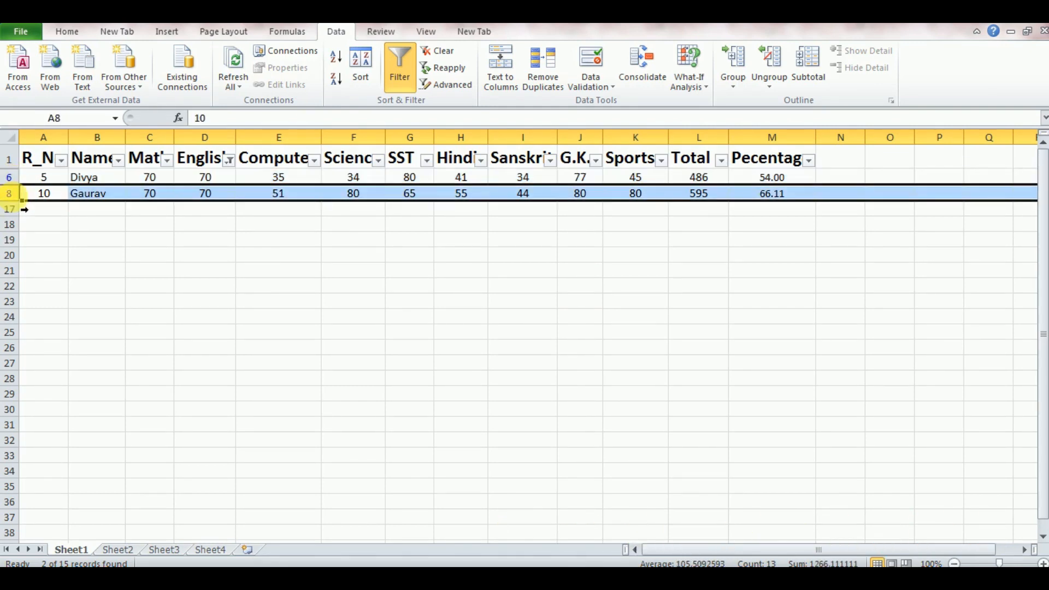
Reset the English column filter by selecting all of its values again
{"action": "left_click", "coordinate": [230, 160]}
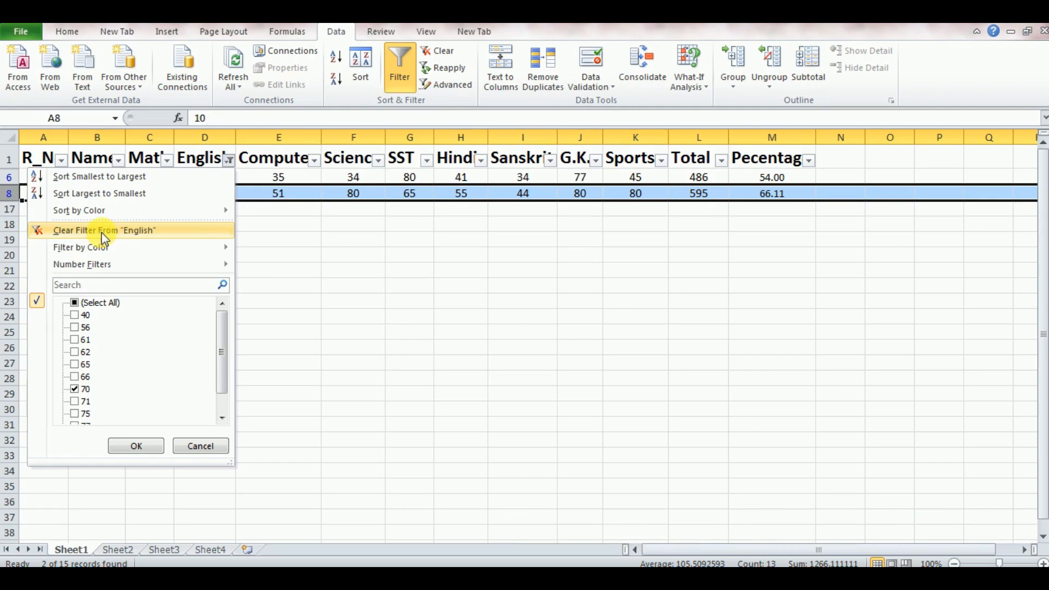
{"action": "left_click", "coordinate": [77, 303]}
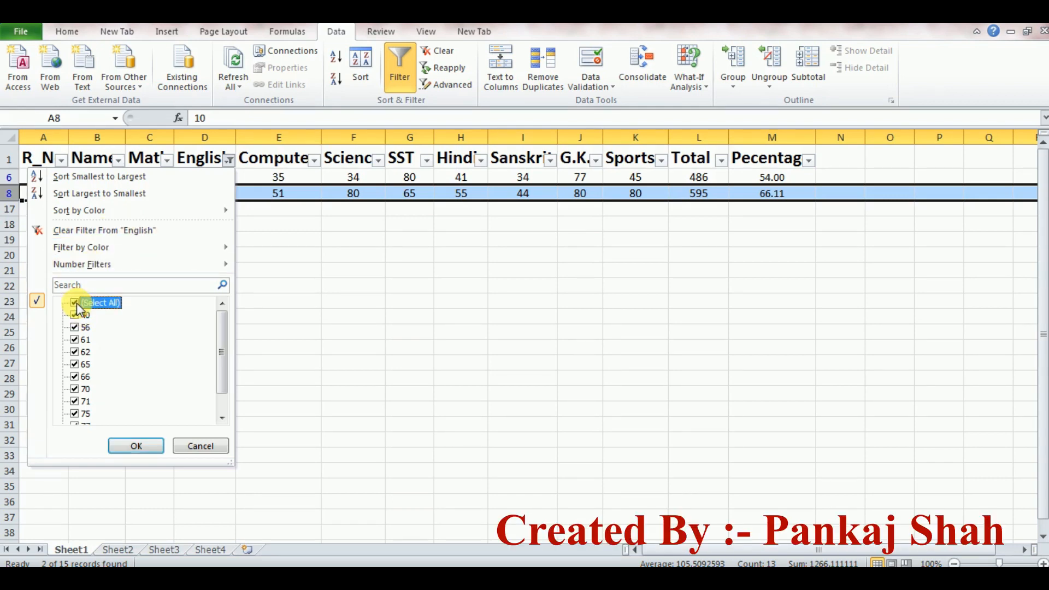
{"action": "left_click", "coordinate": [133, 437]}
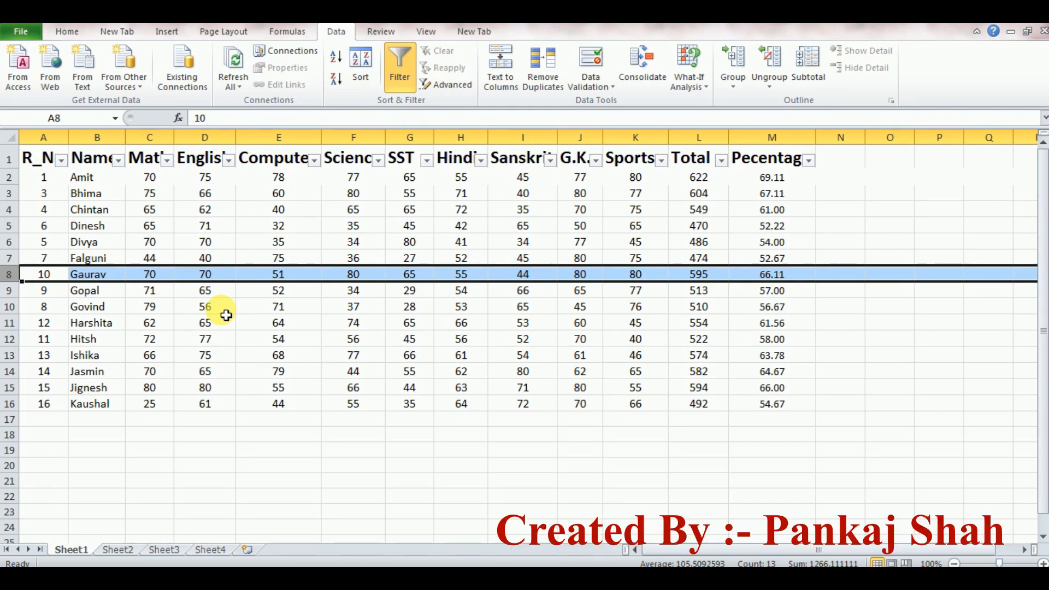
{"action": "left_click", "coordinate": [90, 244]}
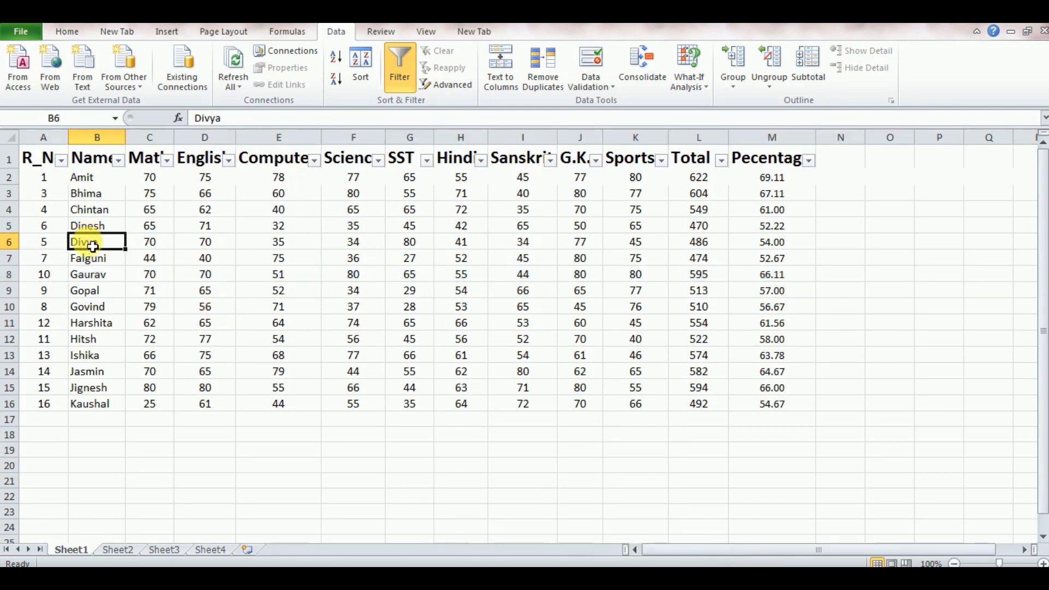
{"action": "left_click", "coordinate": [97, 275]}
{"action": "left_click", "coordinate": [86, 323]}
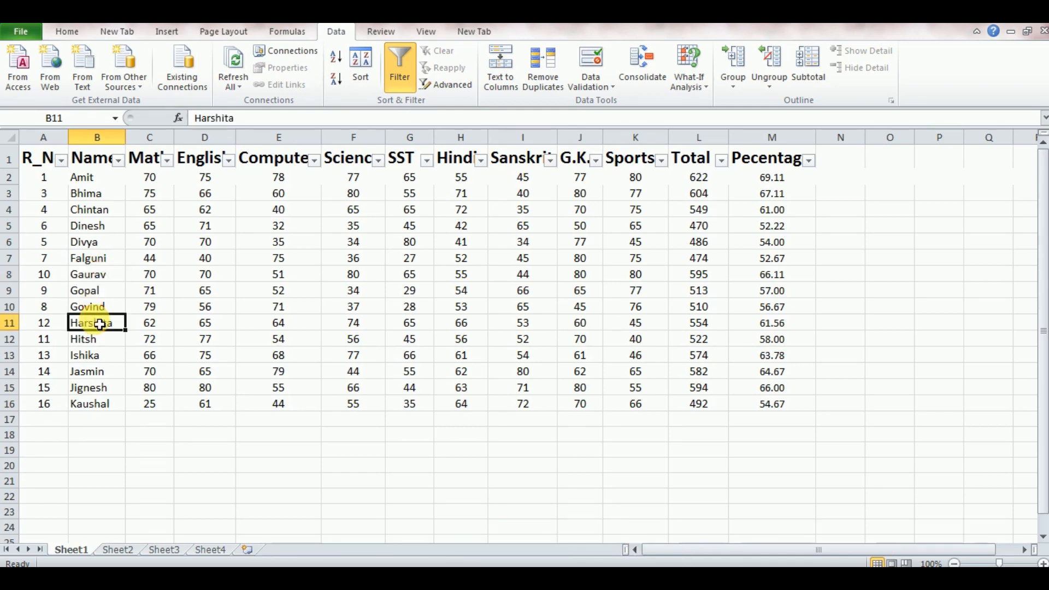
{"action": "left_click", "coordinate": [86, 372]}
{"action": "left_click", "coordinate": [90, 275]}
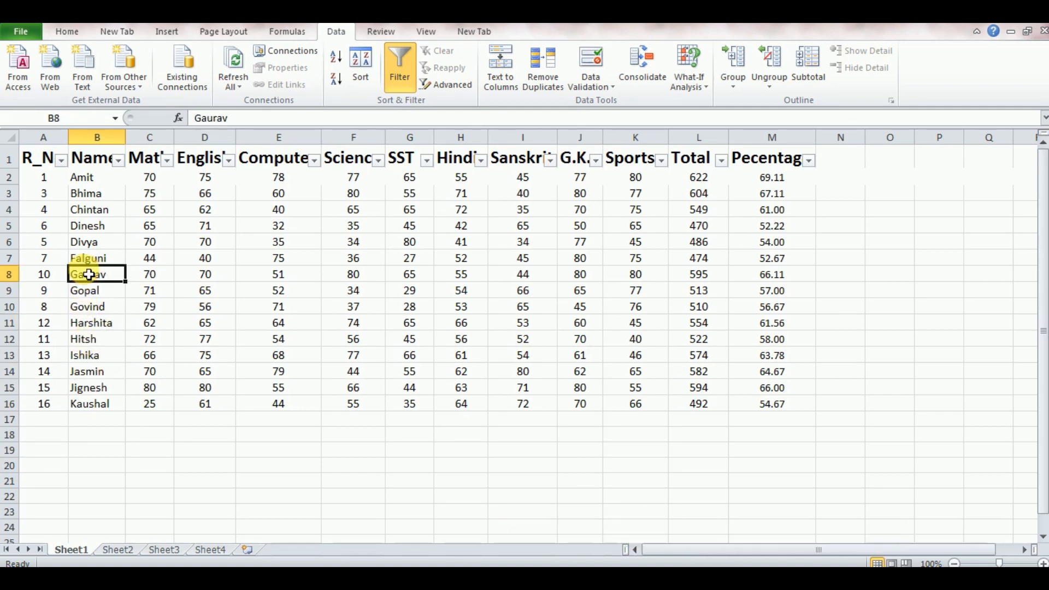
{"action": "left_click", "coordinate": [86, 209]}
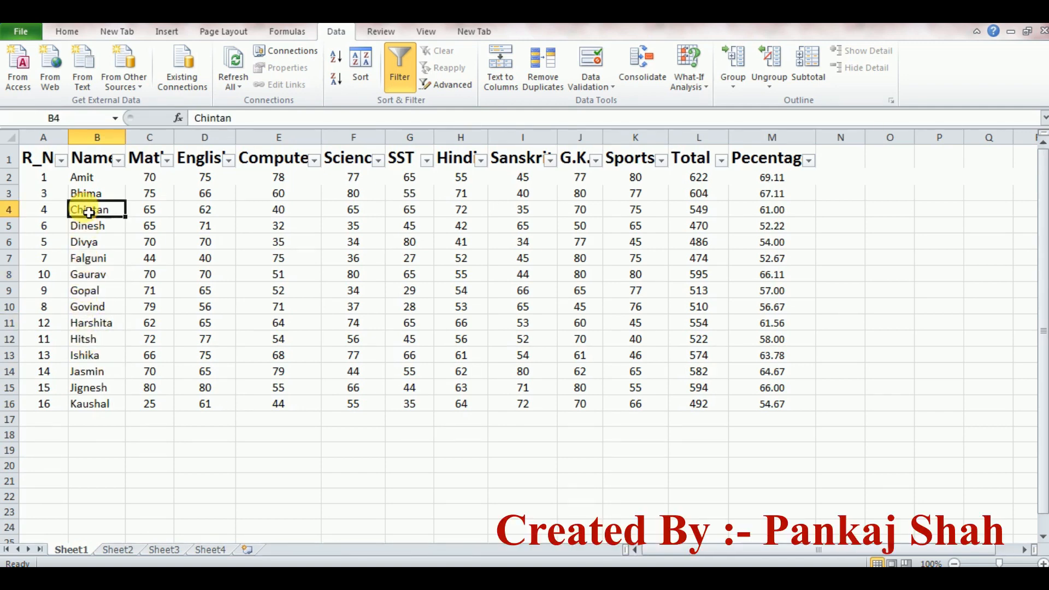
Filter the Name column with a text filter to show only names that begin with "h"
{"action": "left_click", "coordinate": [119, 160]}
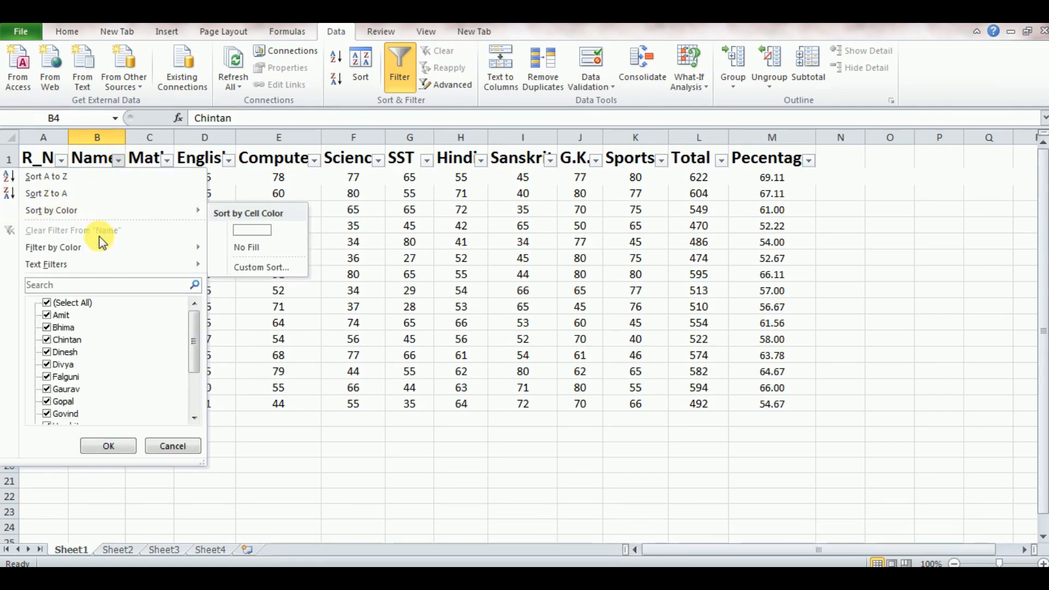
{"action": "mouse_move", "coordinate": [99, 250]}
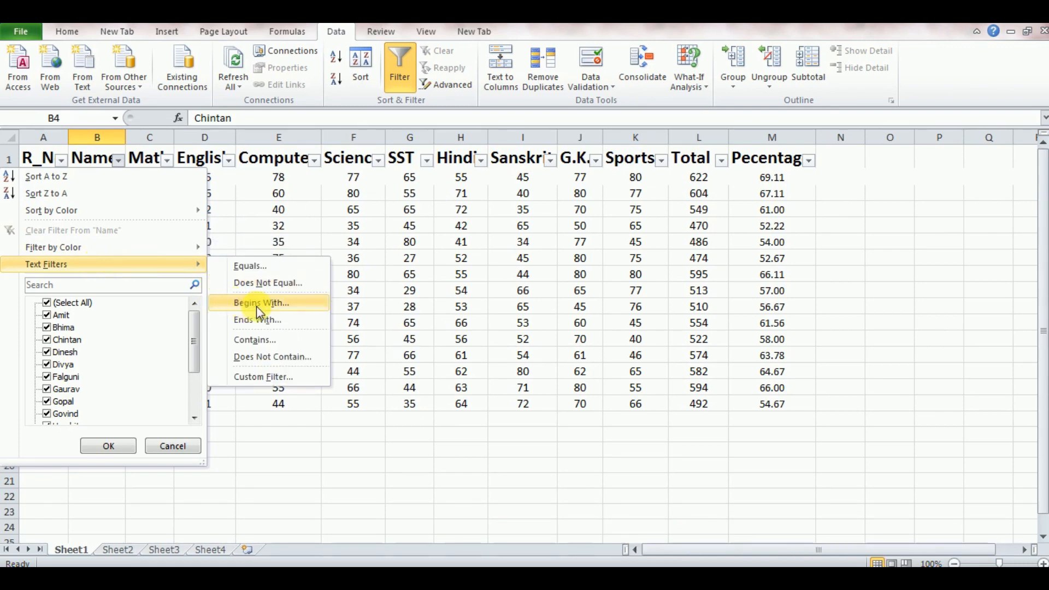
{"action": "left_click", "coordinate": [300, 304]}
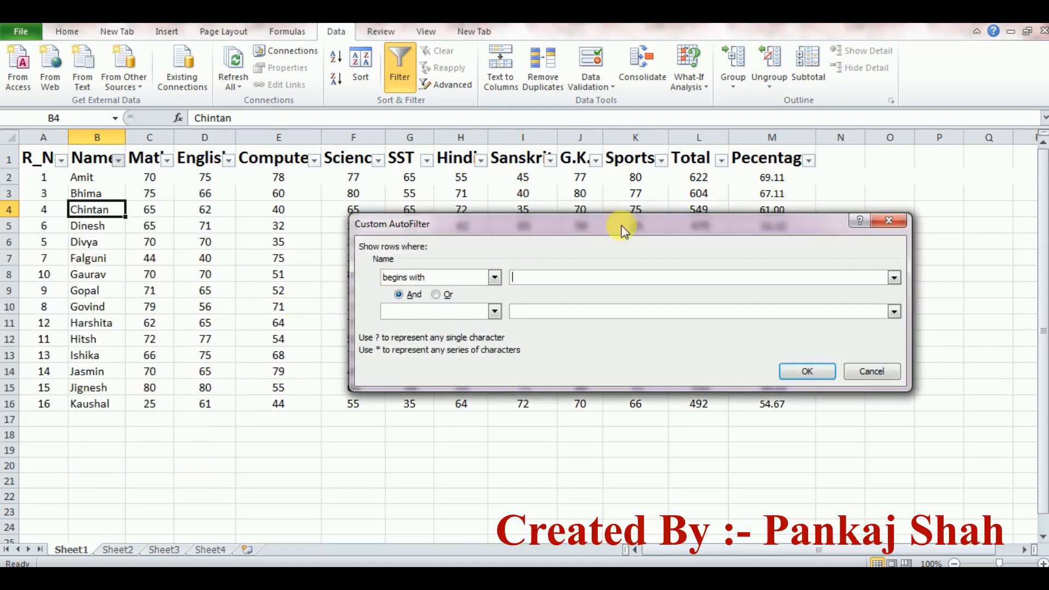
{"action": "left_click_drag", "start_coordinate": [627, 221], "coordinate": [519, 276]}
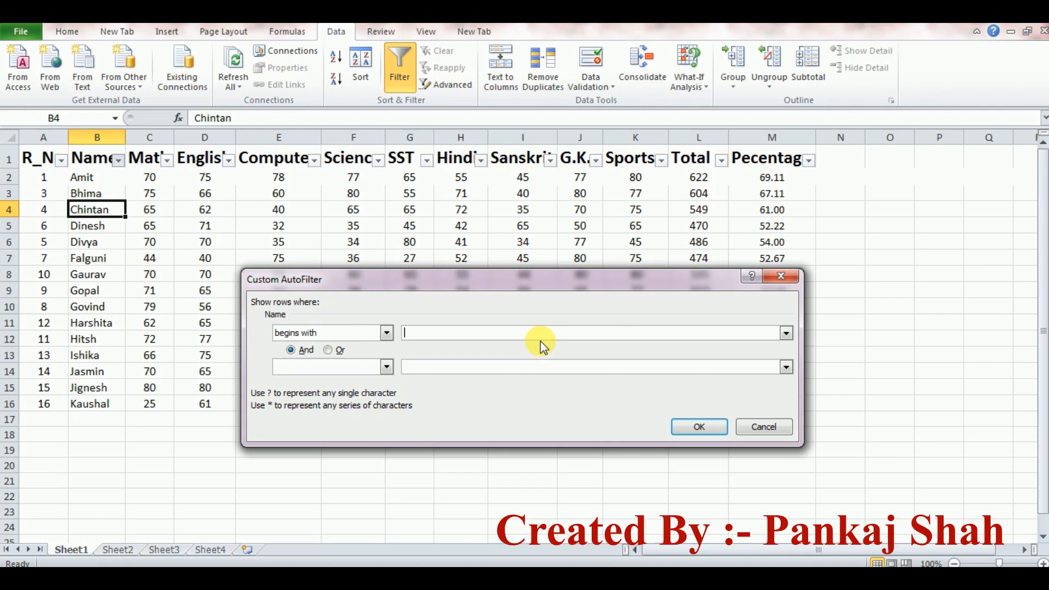
{"action": "type", "text": "h"}
{"action": "left_click", "coordinate": [700, 429]}
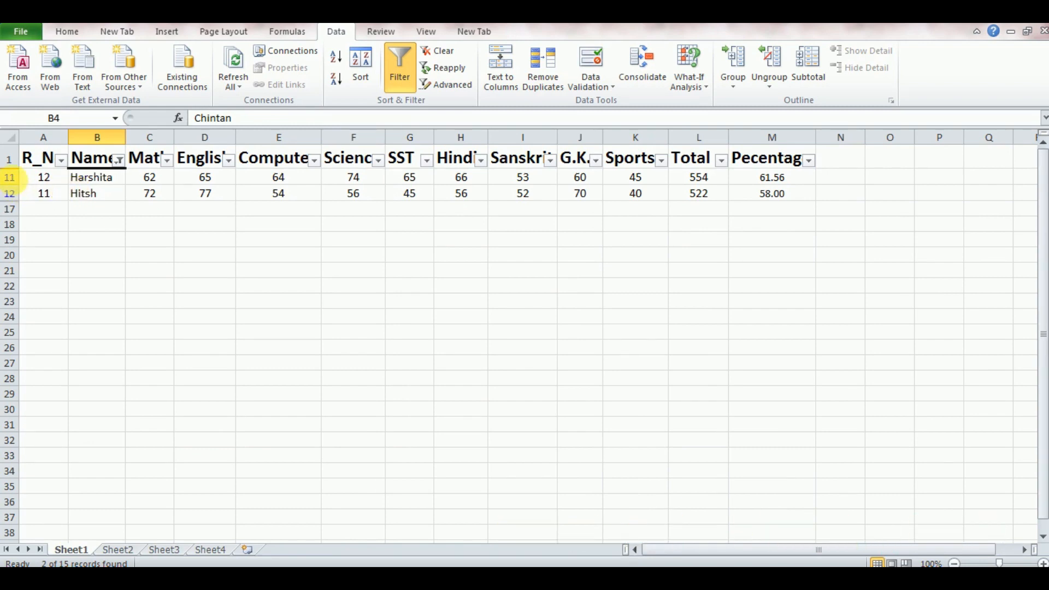
Examine the student records left by the Name filter, highlighting each whole row in turn
{"action": "left_click", "coordinate": [11, 177]}
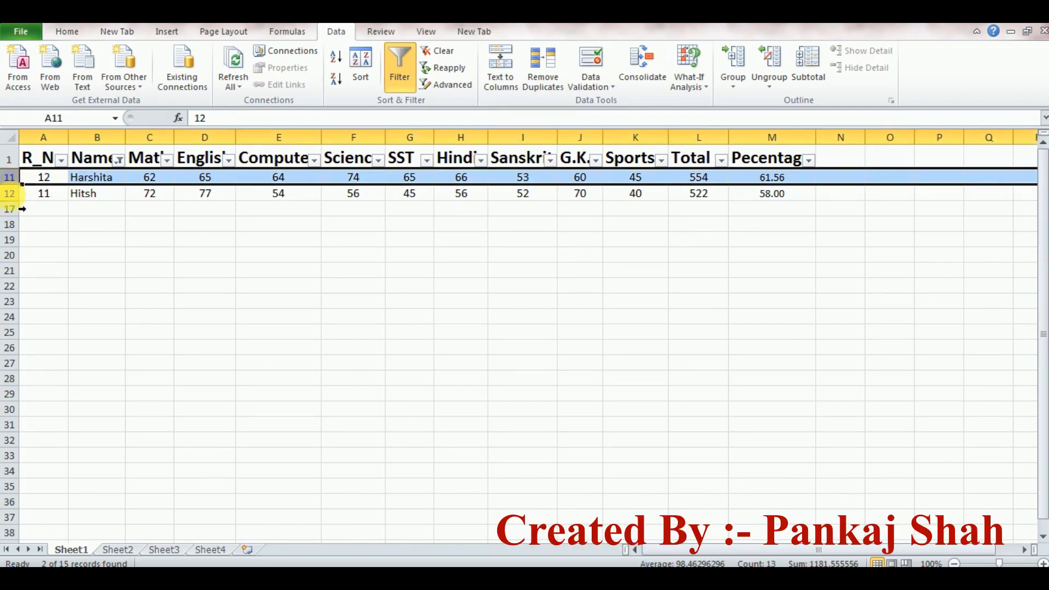
{"action": "left_click", "coordinate": [16, 196]}
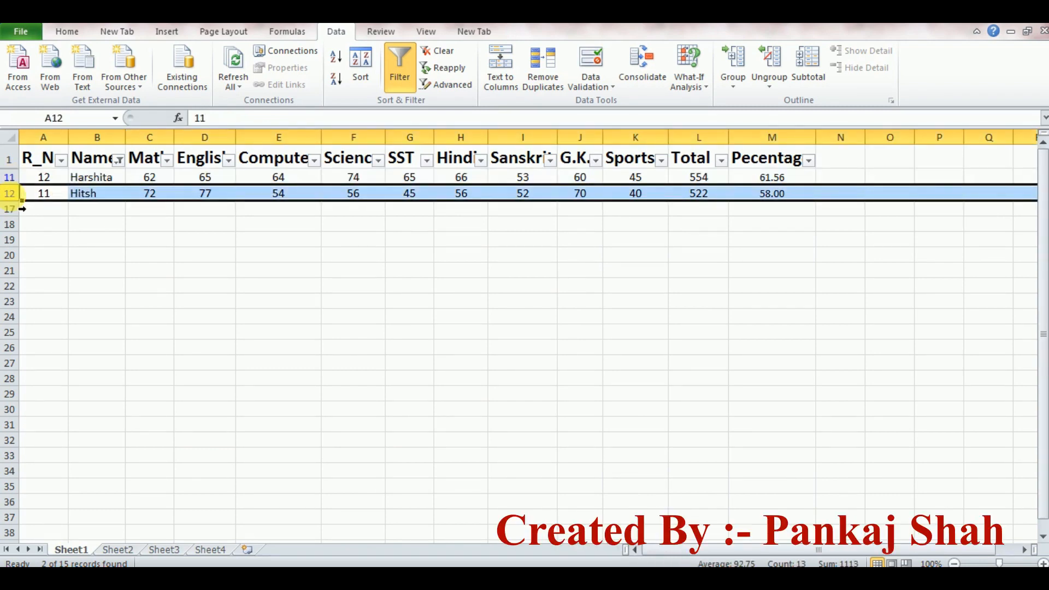
{"action": "left_click", "coordinate": [15, 180]}
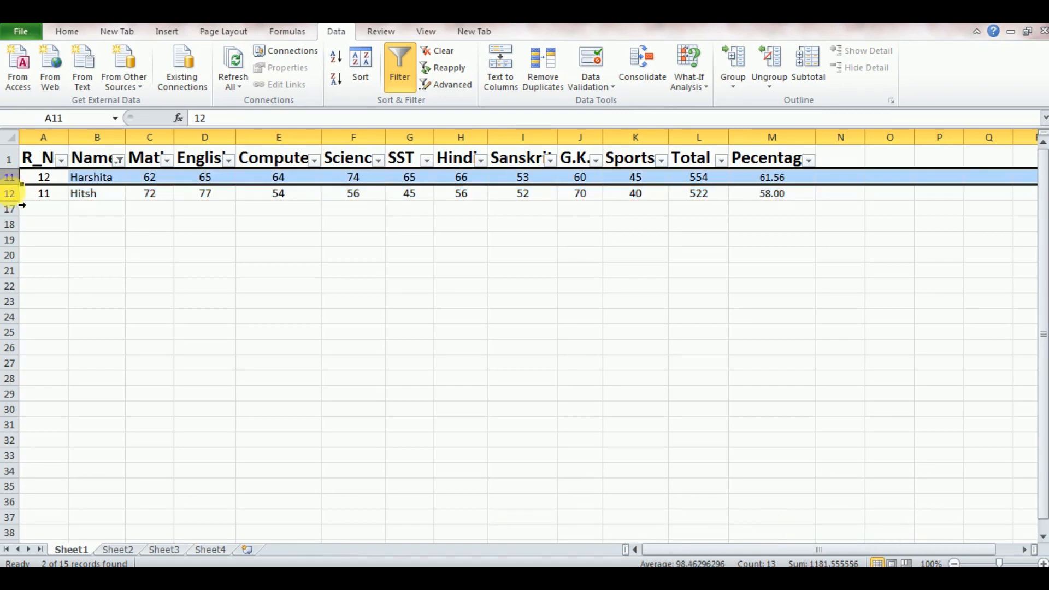
{"action": "left_click", "coordinate": [20, 194]}
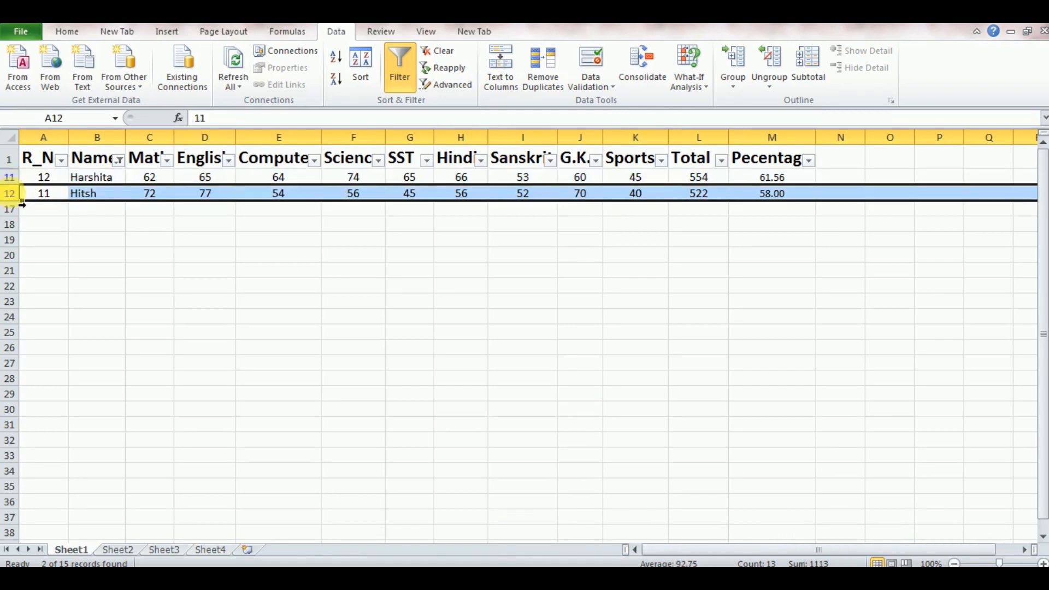
Reset the Name column filter by selecting all of its values again
{"action": "left_click", "coordinate": [118, 160]}
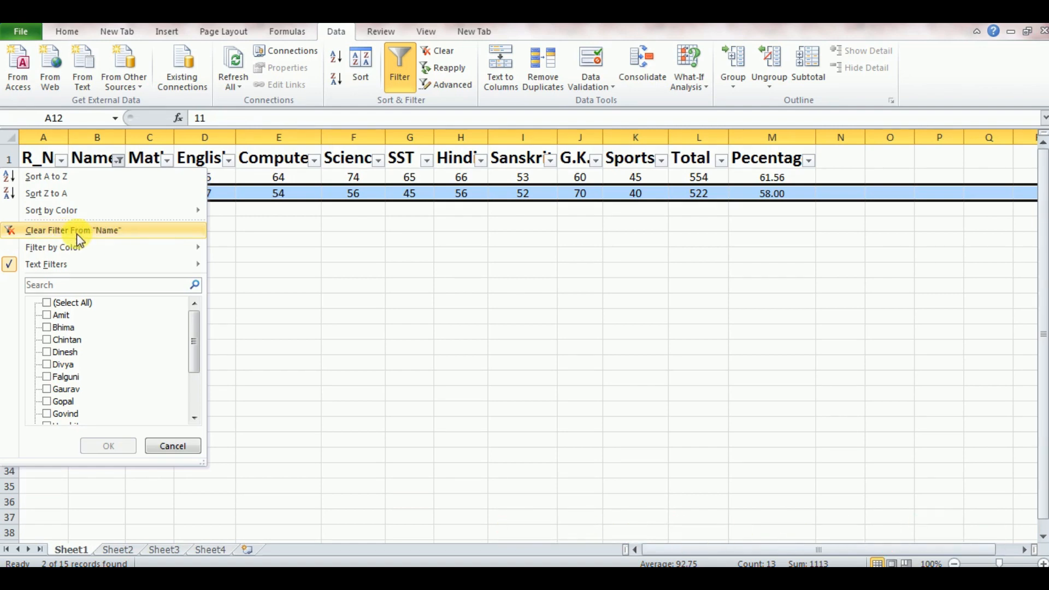
{"action": "left_click", "coordinate": [47, 303]}
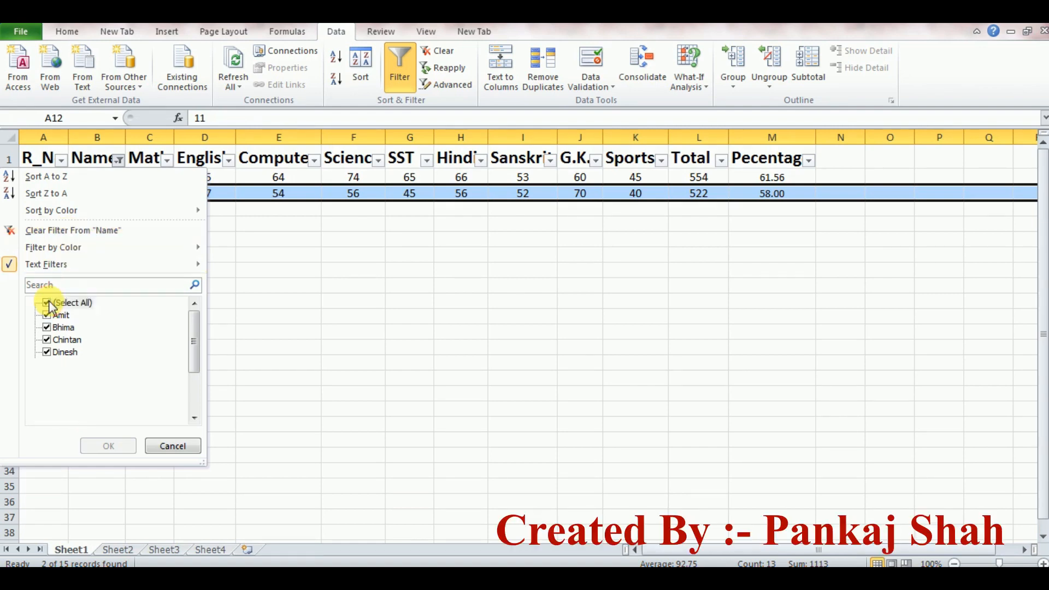
{"action": "left_click", "coordinate": [108, 446]}
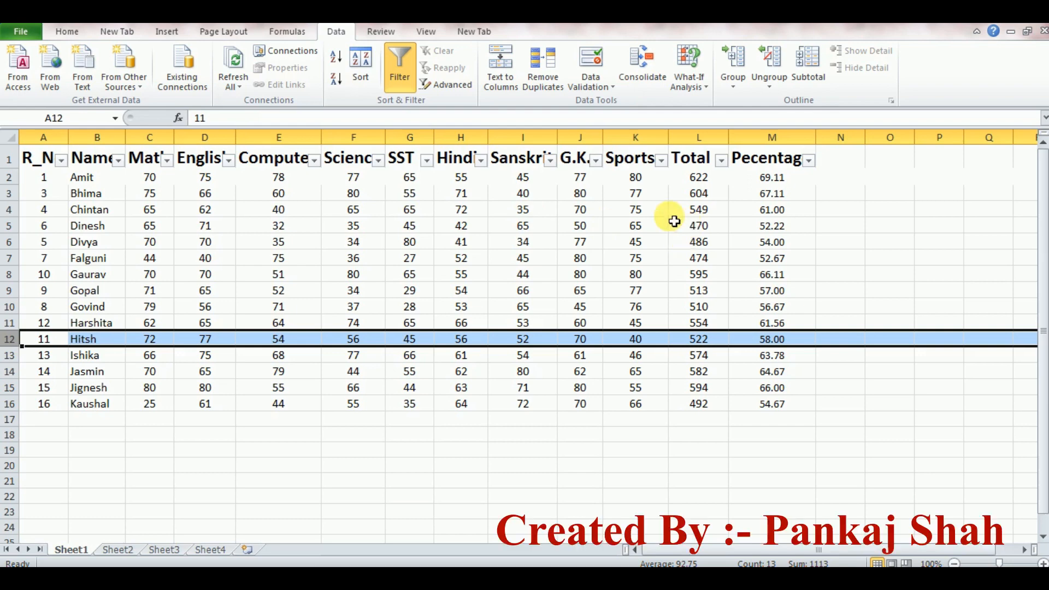
Filter the Sports column with a number filter to marks greater than 75, and highlight the remaining Sports marks to check them
{"action": "left_click", "coordinate": [643, 234]}
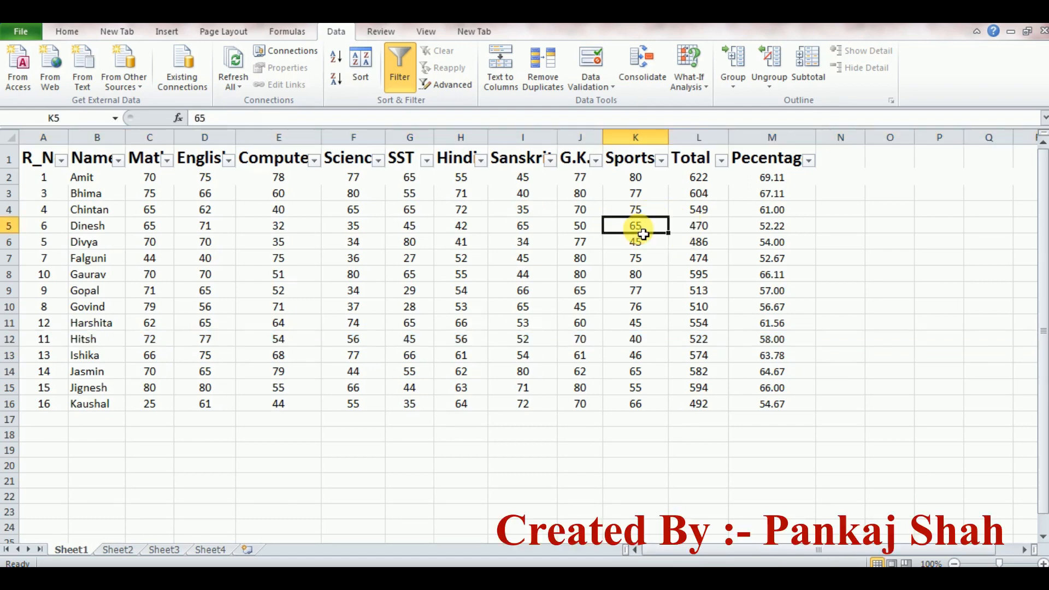
{"action": "left_click", "coordinate": [662, 160]}
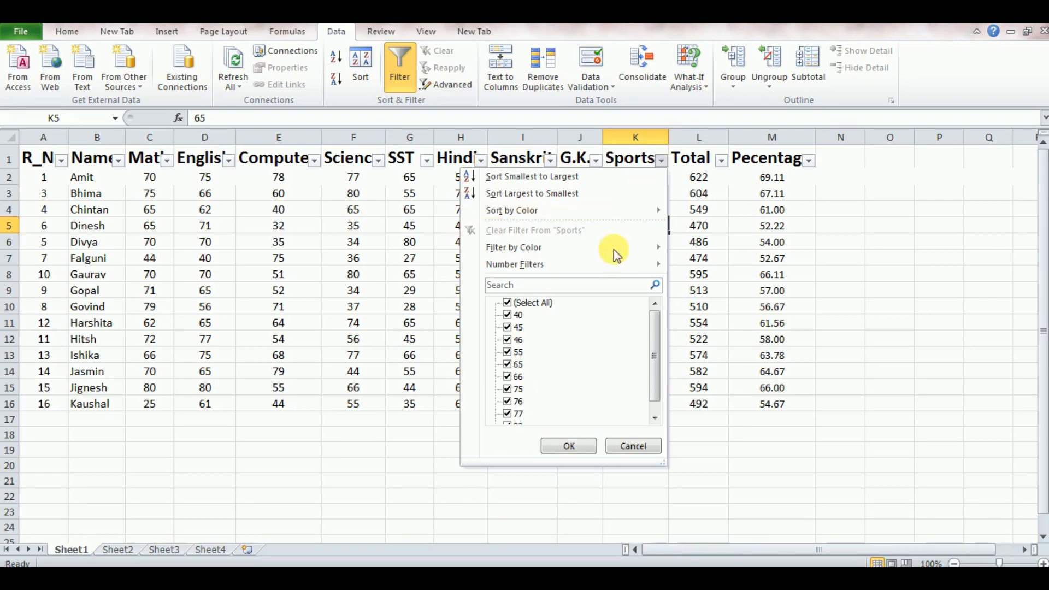
{"action": "mouse_move", "coordinate": [604, 266]}
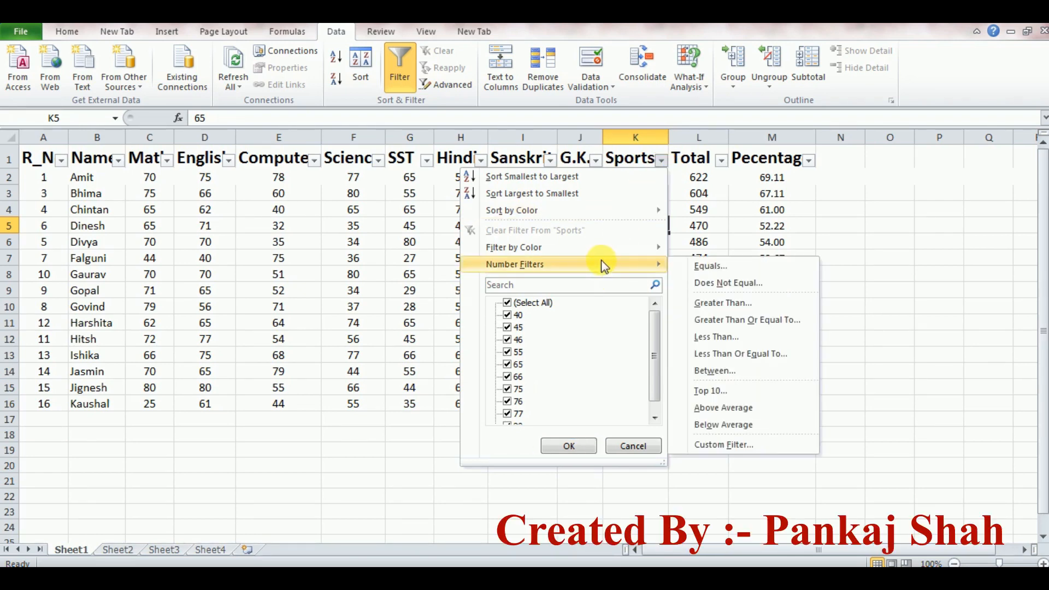
{"action": "left_click", "coordinate": [778, 305]}
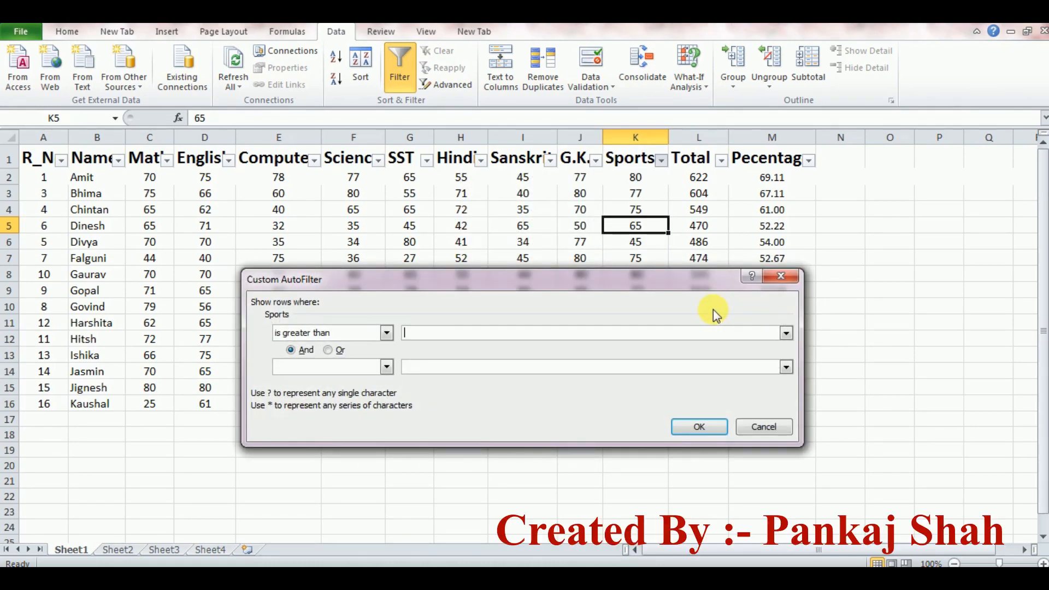
{"action": "type", "text": "75"}
{"action": "left_click", "coordinate": [711, 430]}
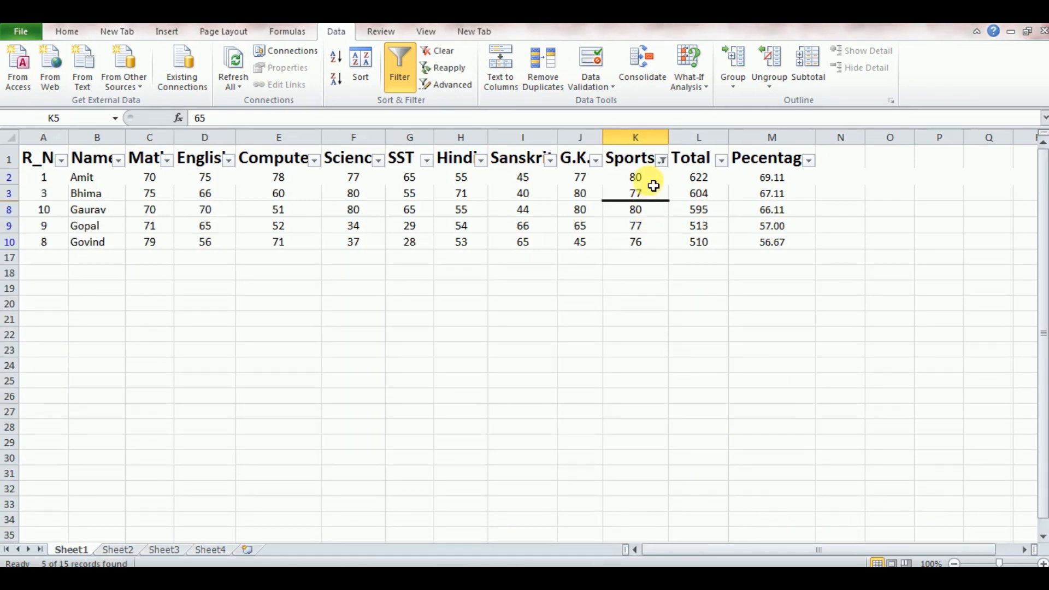
{"action": "left_click_drag", "start_coordinate": [648, 178], "coordinate": [658, 240]}
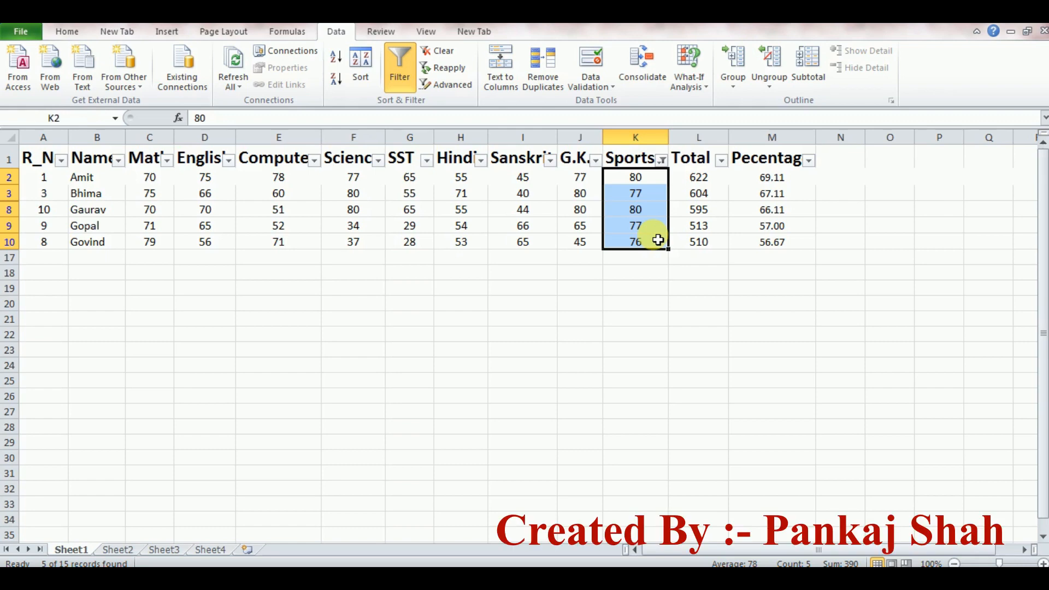
{"action": "left_click", "coordinate": [645, 184]}
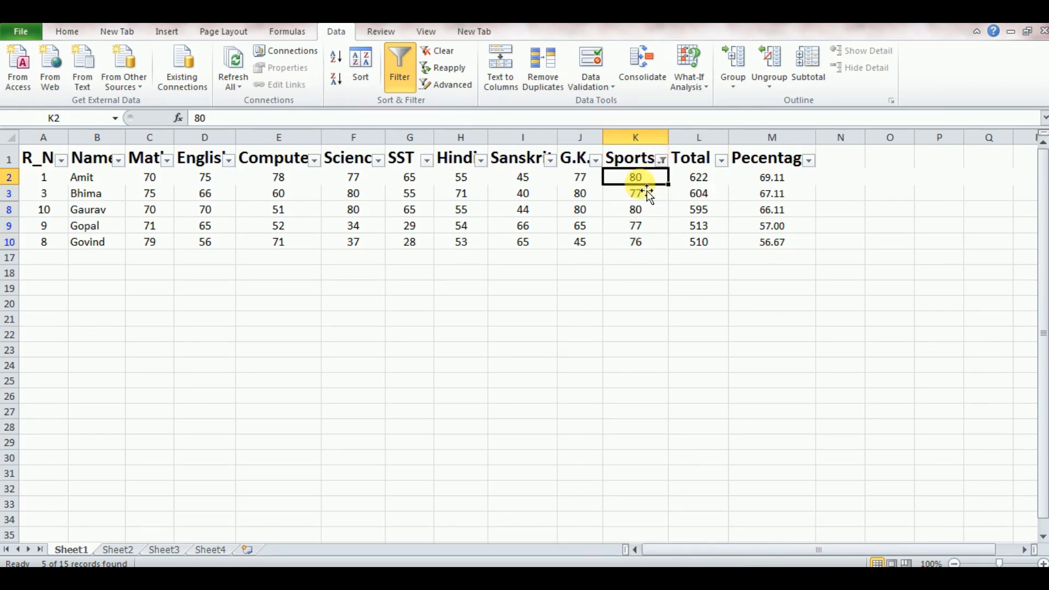
Reset the Sports column filter by selecting all of its values again
{"action": "left_click", "coordinate": [662, 159]}
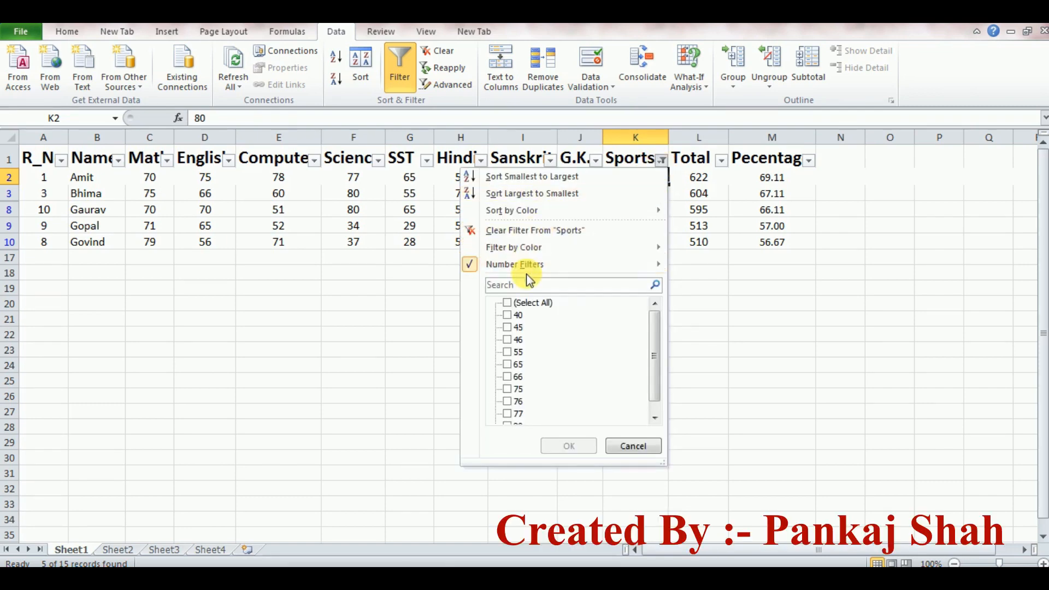
{"action": "left_click", "coordinate": [511, 306]}
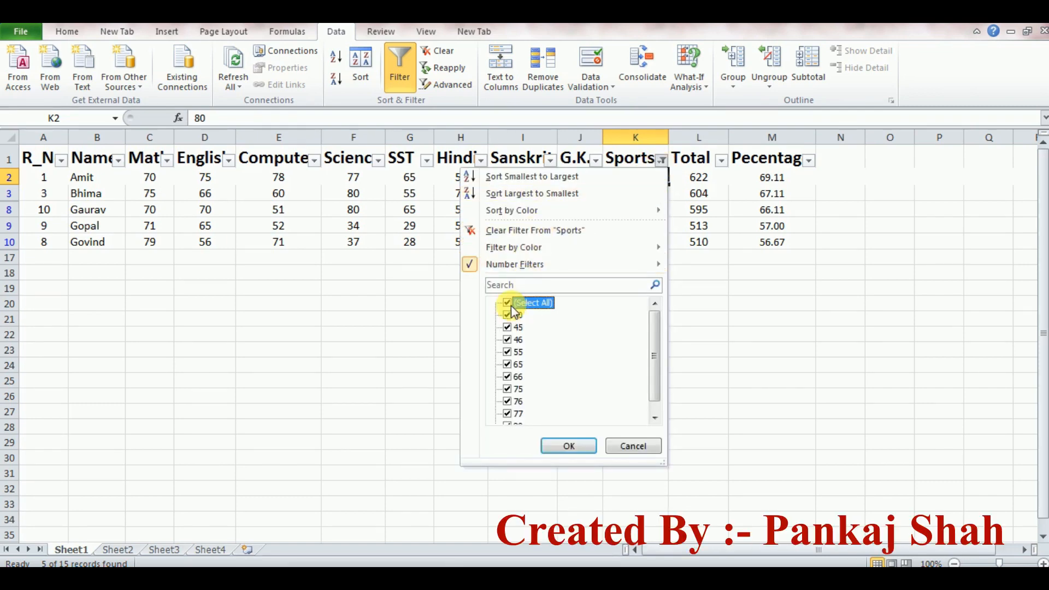
{"action": "left_click", "coordinate": [568, 448]}
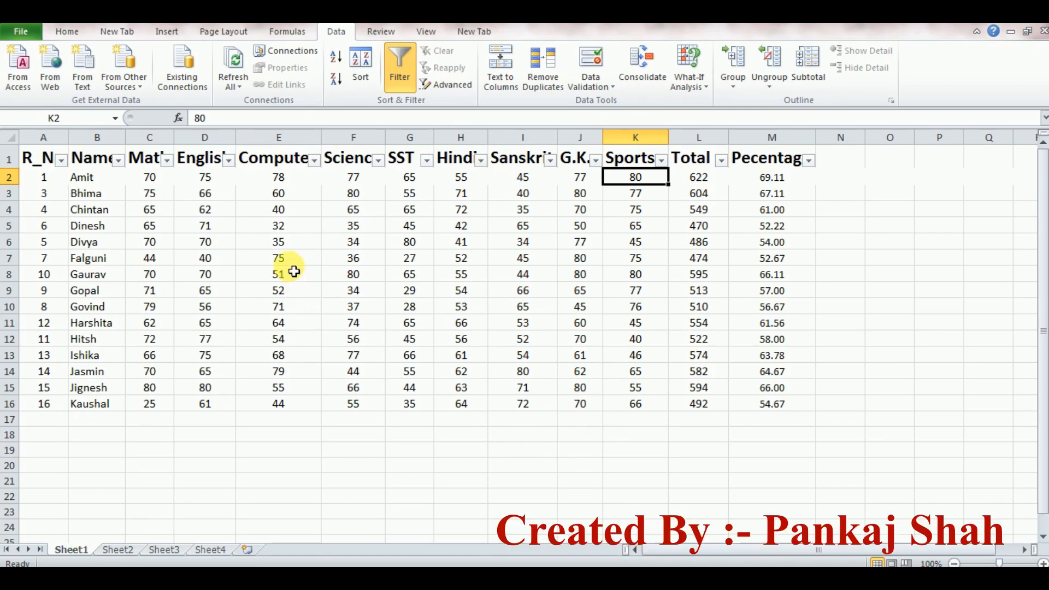
Filter the Computer column by searching its filter values for 79, and highlight the whole row of the matching student
{"action": "left_click", "coordinate": [293, 210]}
{"action": "left_click", "coordinate": [290, 243]}
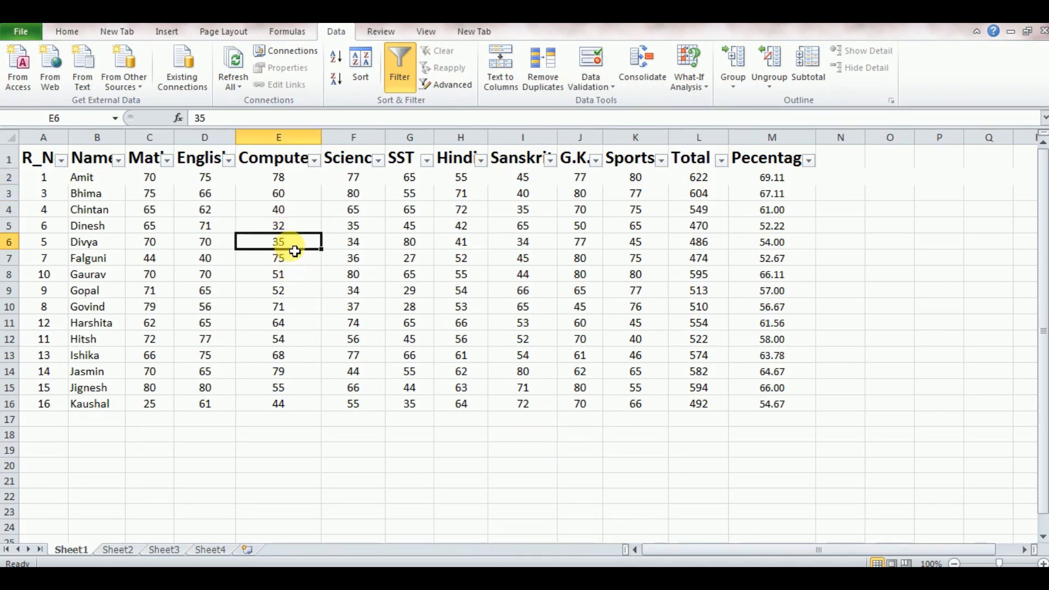
{"action": "left_click", "coordinate": [300, 306]}
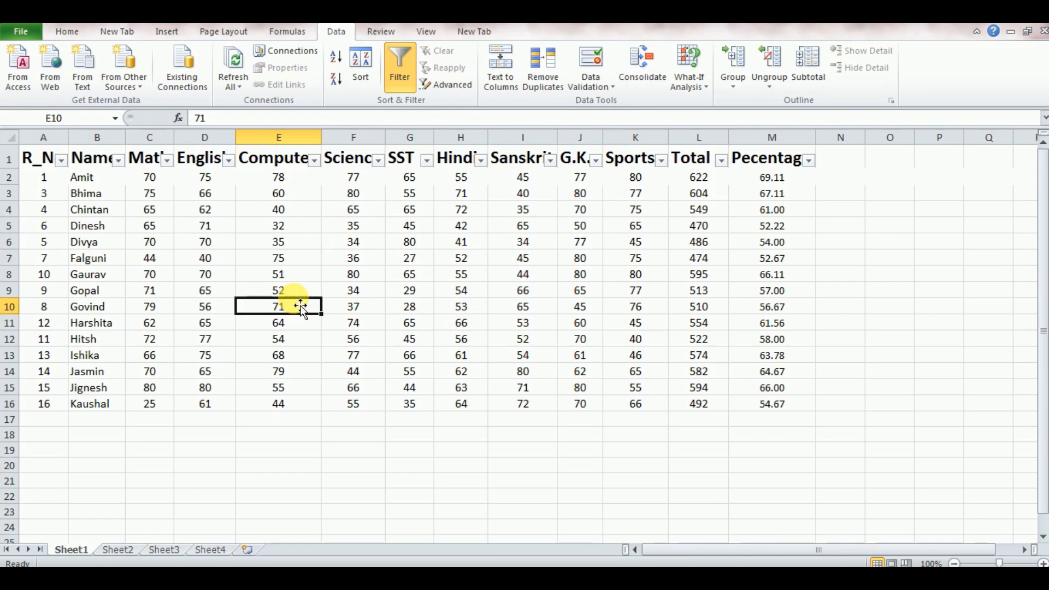
{"action": "left_click", "coordinate": [315, 160]}
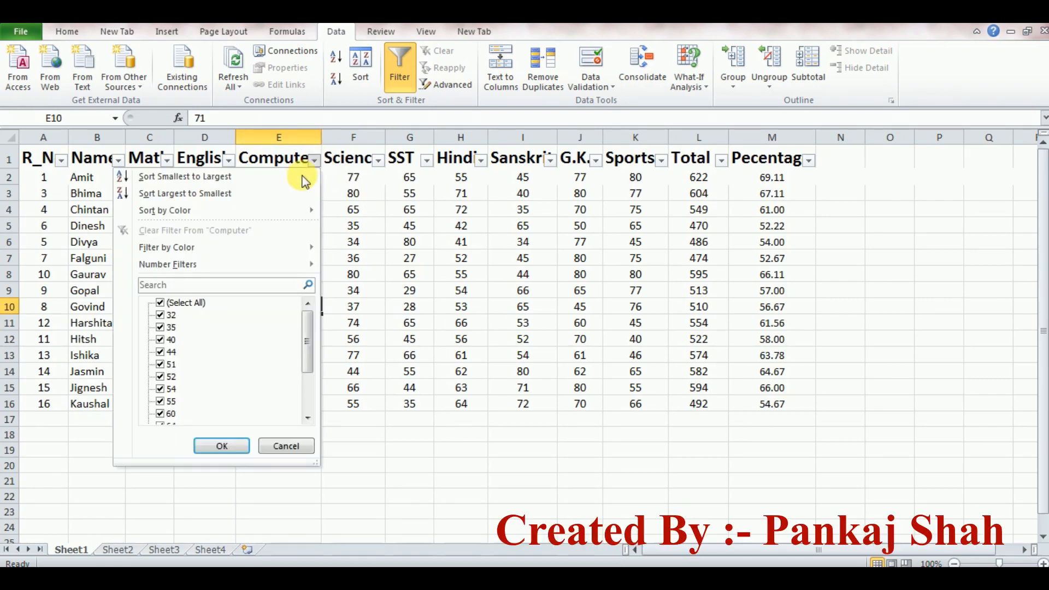
{"action": "left_click", "coordinate": [231, 286]}
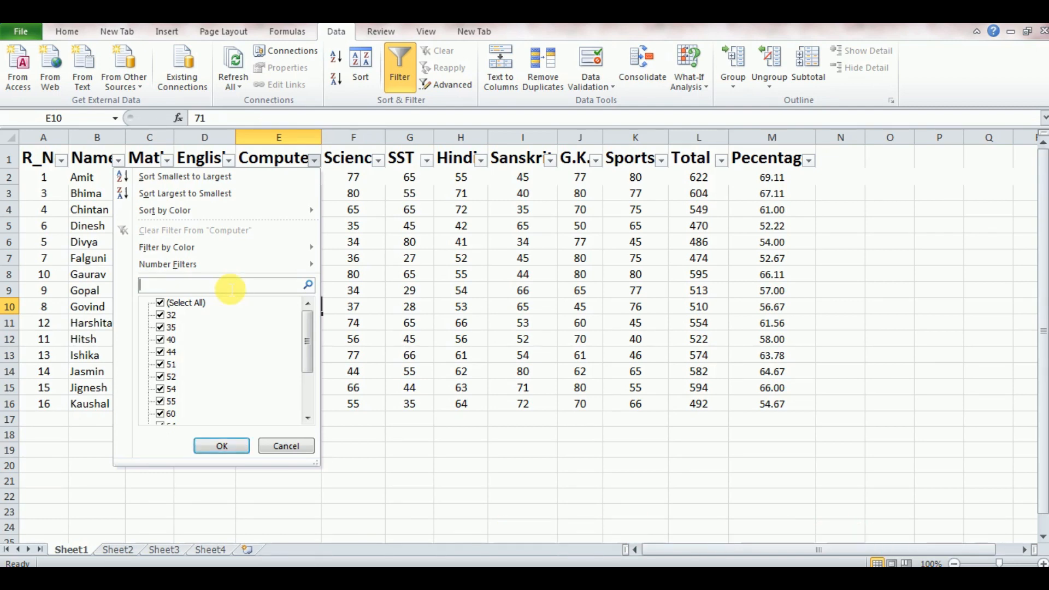
{"action": "type", "text": "79"}
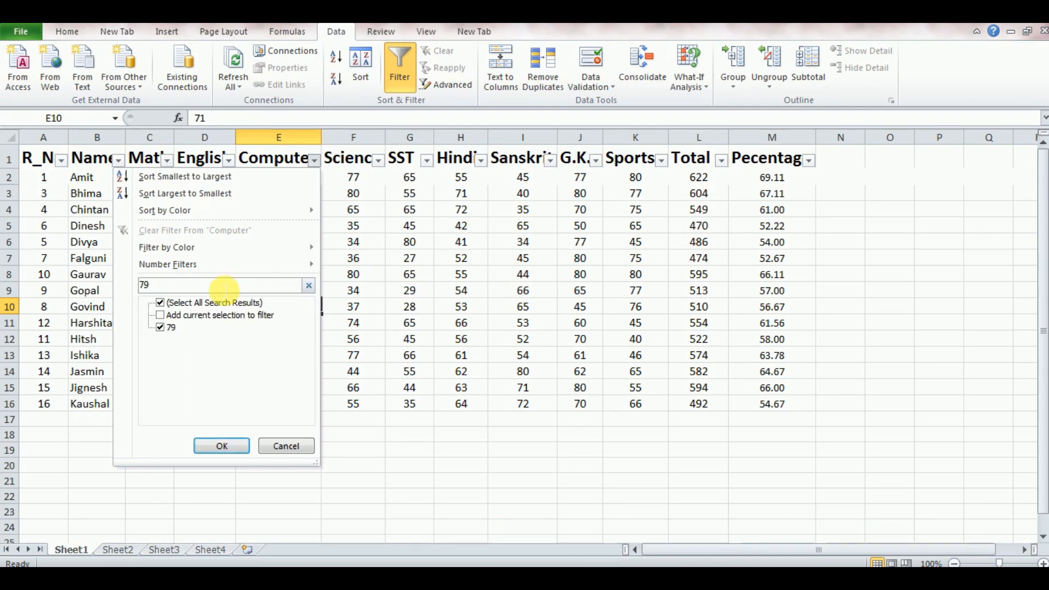
{"action": "left_click", "coordinate": [212, 445]}
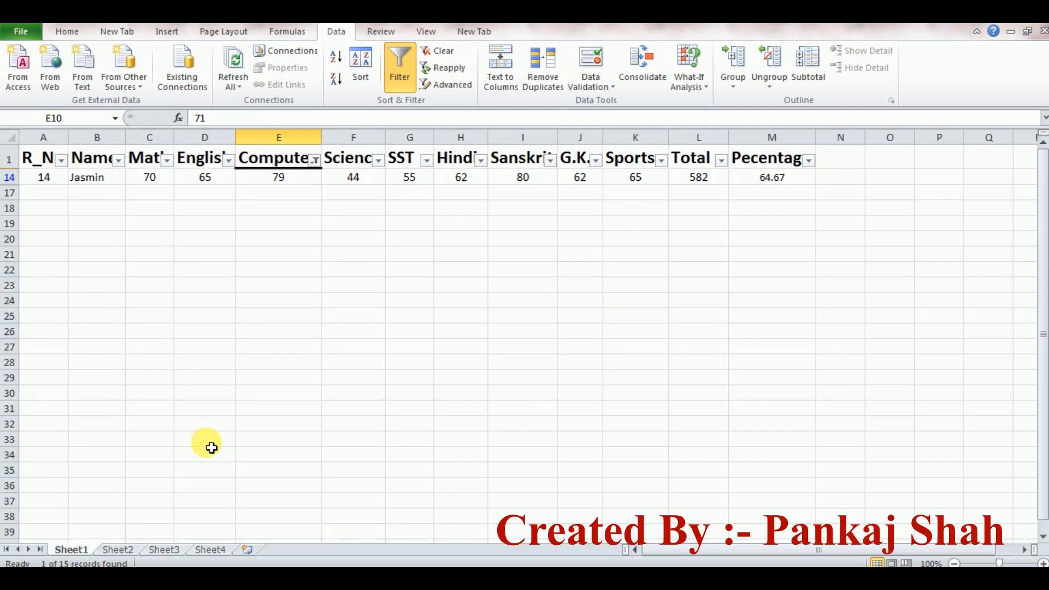
{"action": "left_click", "coordinate": [25, 190]}
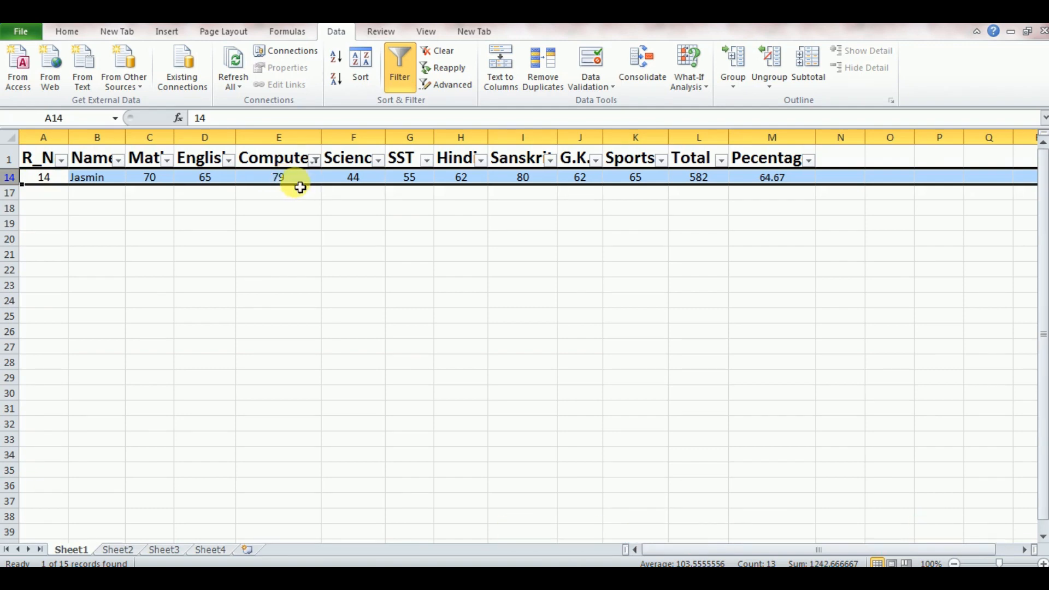
Clear the filter from the Computer column to show all student records again
{"action": "left_click", "coordinate": [315, 159]}
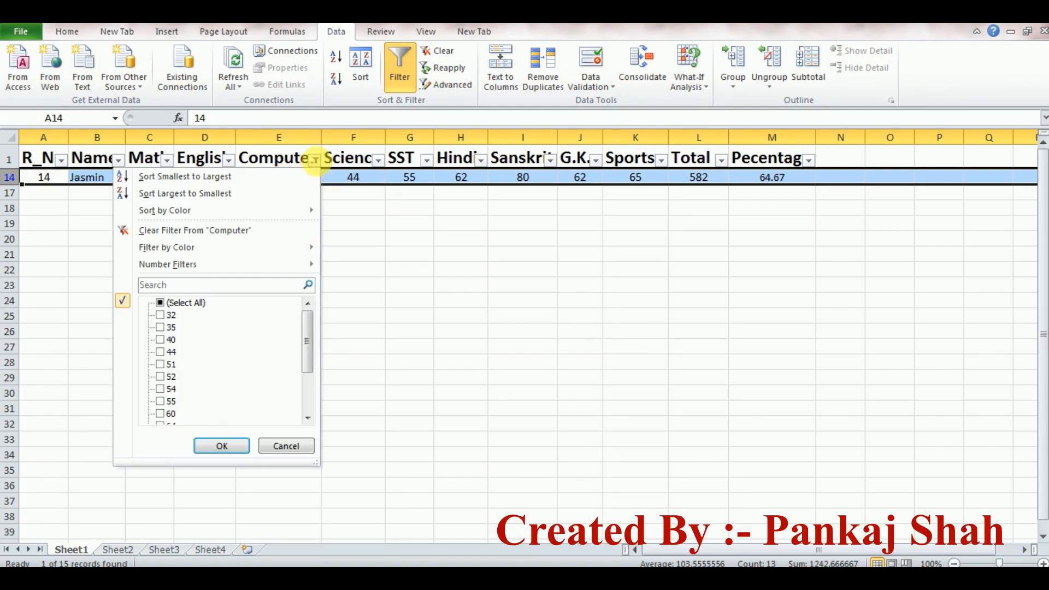
{"action": "left_click", "coordinate": [317, 161]}
{"action": "left_click", "coordinate": [317, 161]}
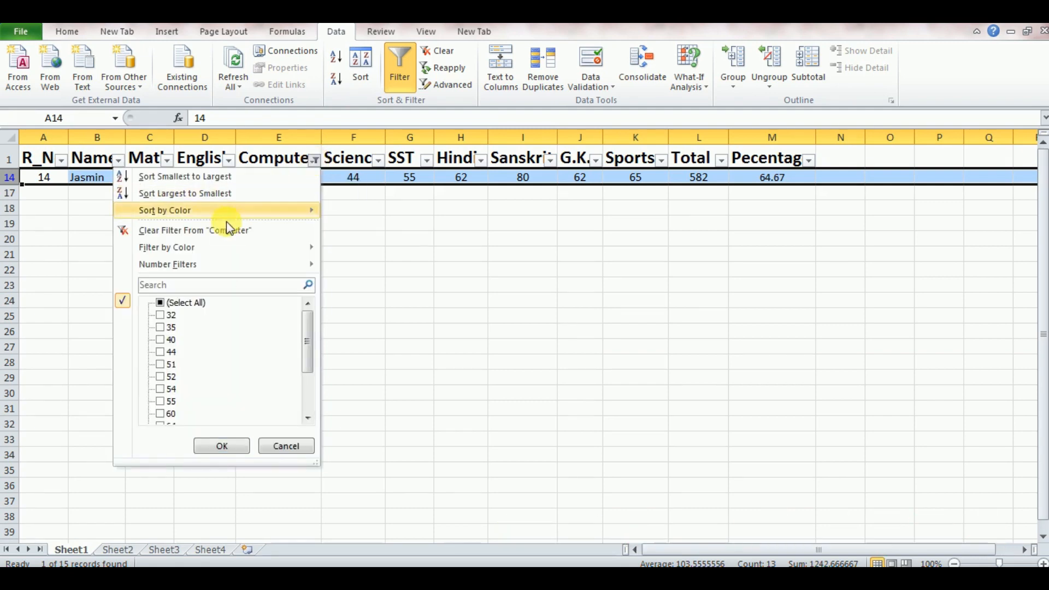
{"action": "left_click", "coordinate": [199, 232]}
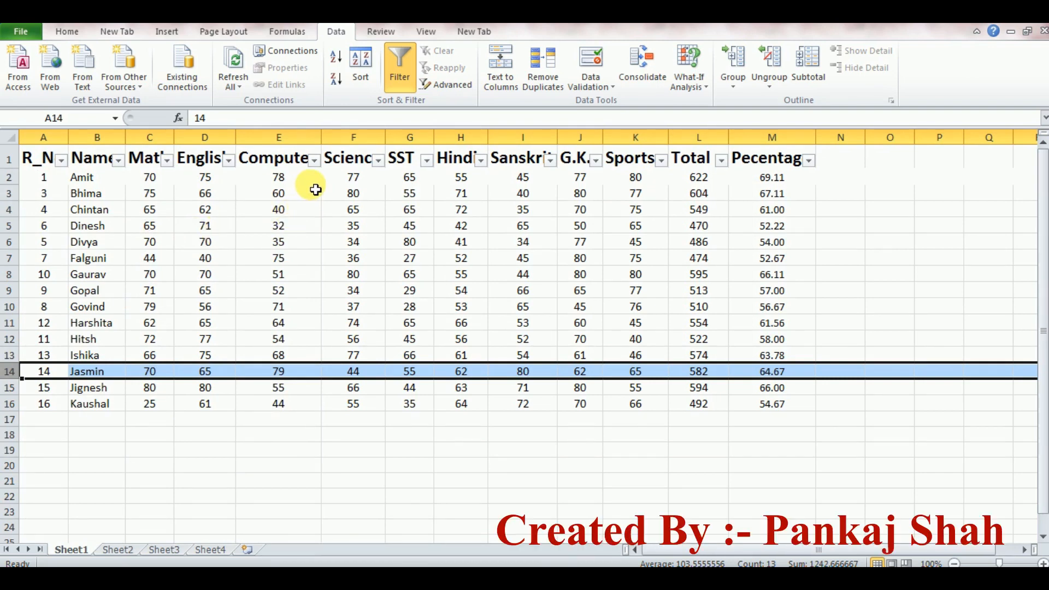
Switch to Sheet2 and examine the dates in the Joining Date column
{"action": "left_click", "coordinate": [119, 549]}
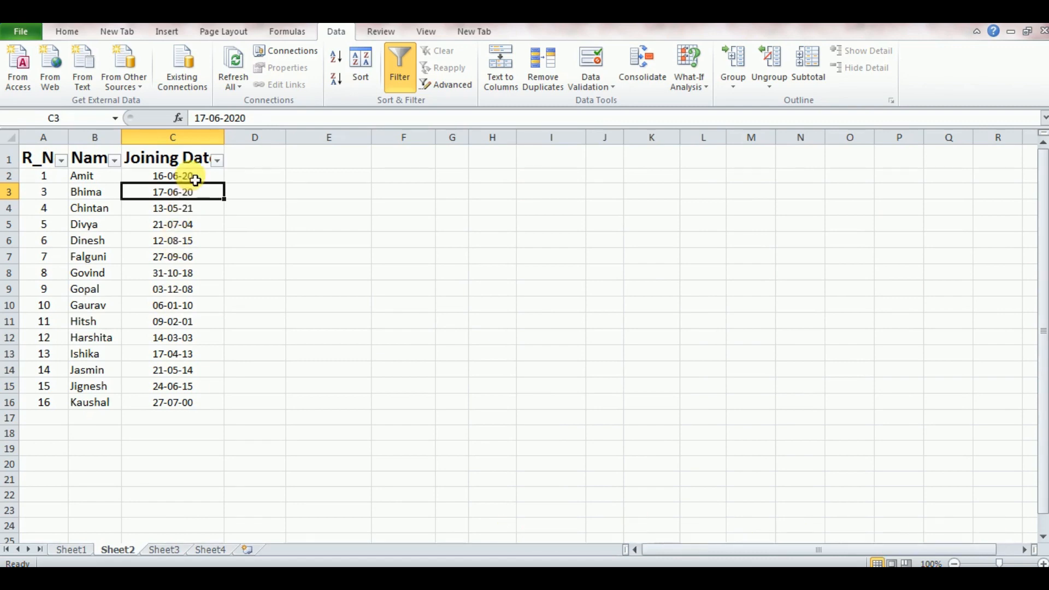
{"action": "left_click", "coordinate": [195, 180]}
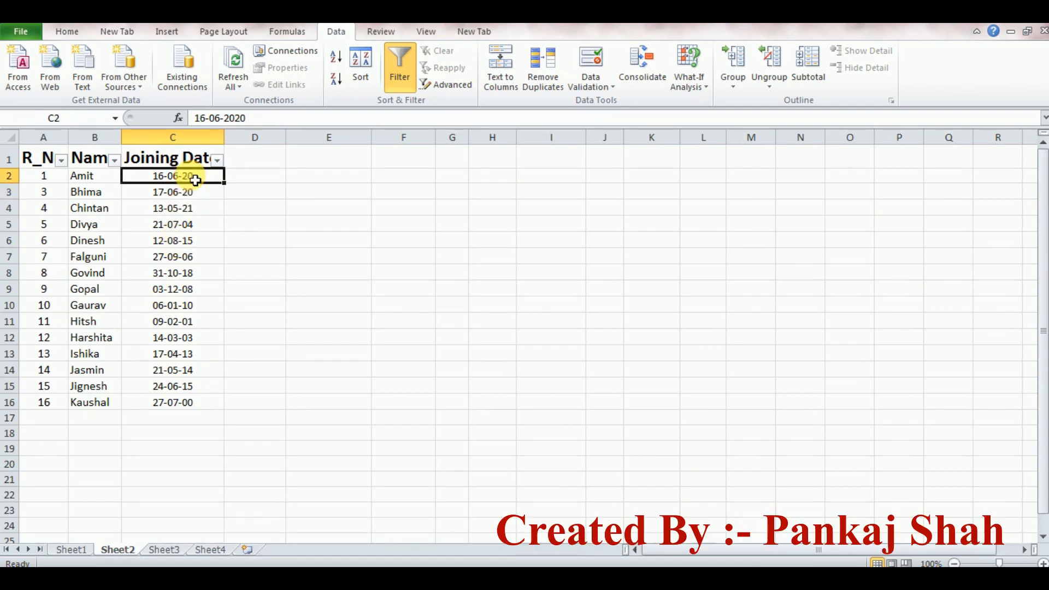
{"action": "left_click", "coordinate": [210, 224]}
{"action": "left_click", "coordinate": [206, 198]}
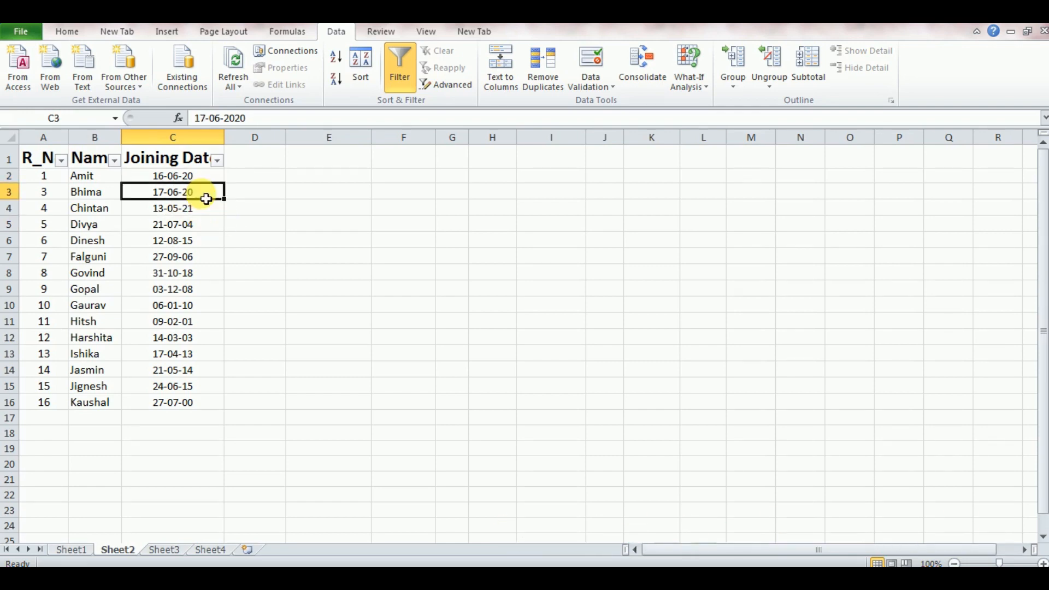
Filter the Joining Date column with the Tomorrow date filter
{"action": "left_click", "coordinate": [217, 164]}
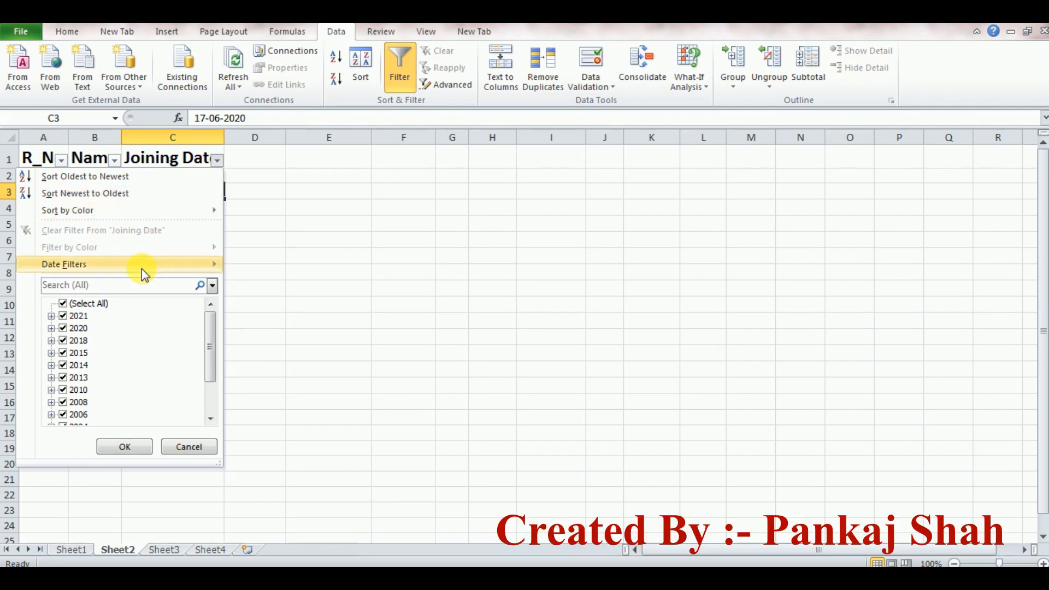
{"action": "mouse_move", "coordinate": [142, 268]}
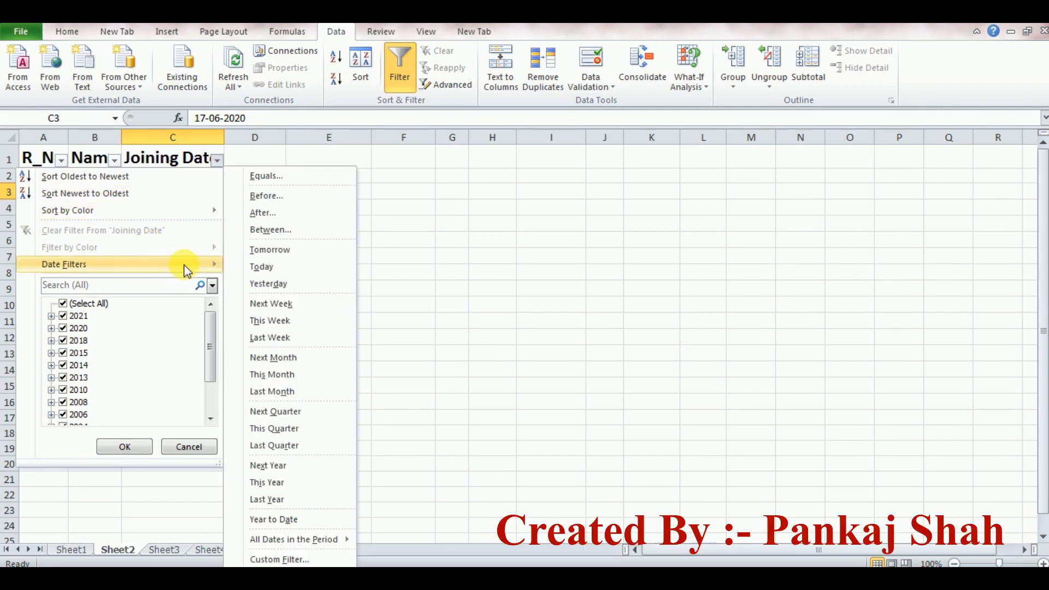
{"action": "left_click", "coordinate": [278, 249]}
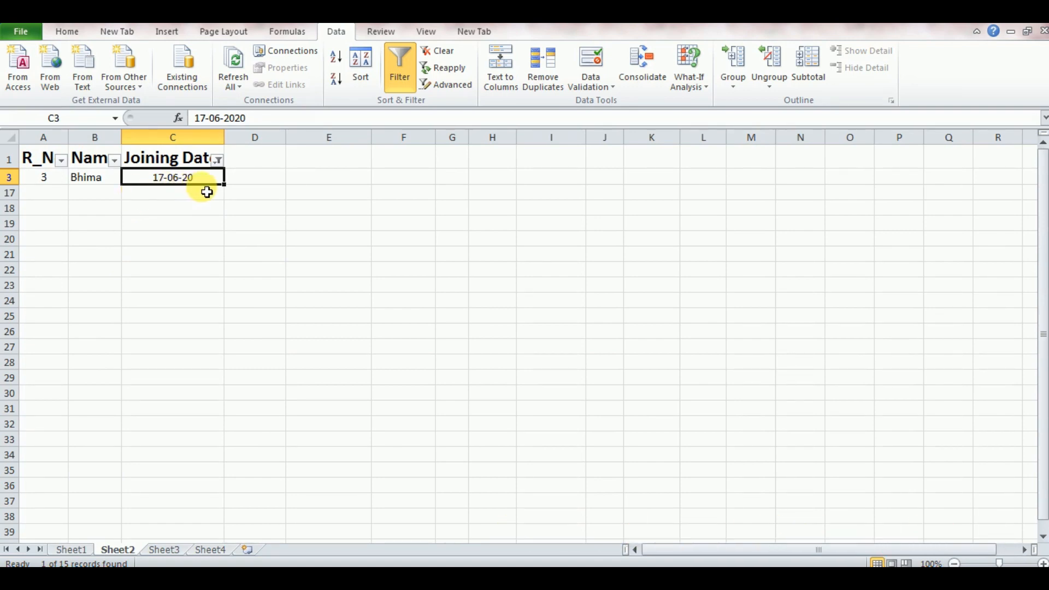
Clear the Tomorrow filter from the Joining Date column to show all records again
{"action": "mouse_move", "coordinate": [220, 164]}
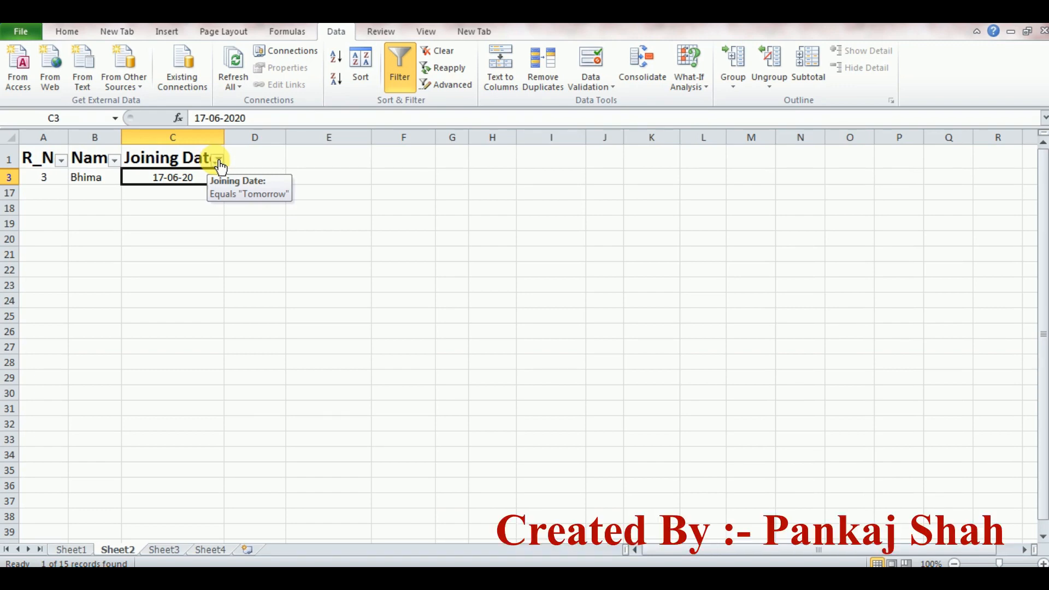
{"action": "left_click", "coordinate": [218, 162]}
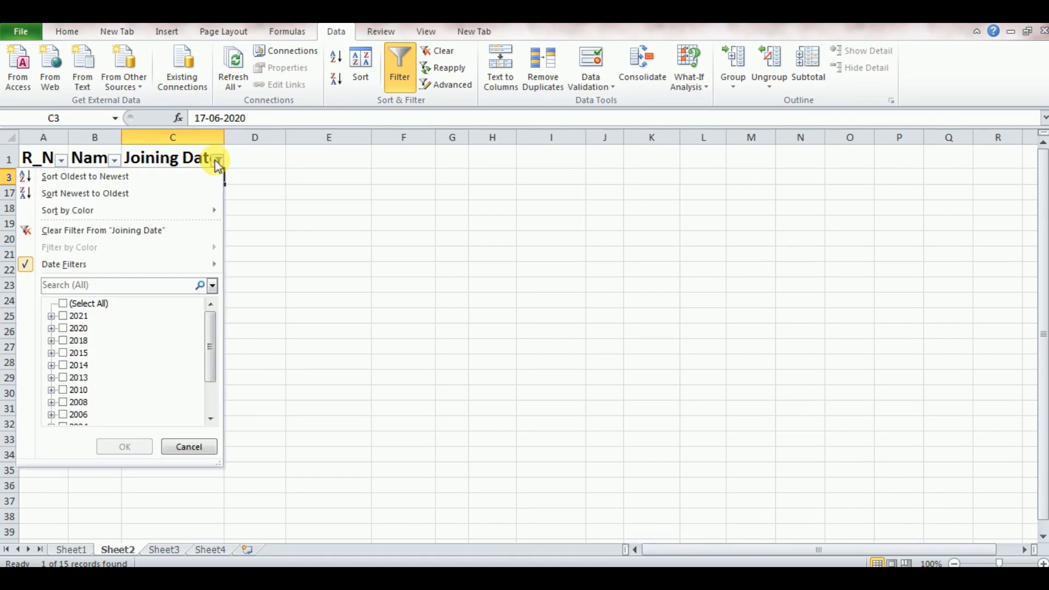
{"action": "left_click", "coordinate": [133, 235]}
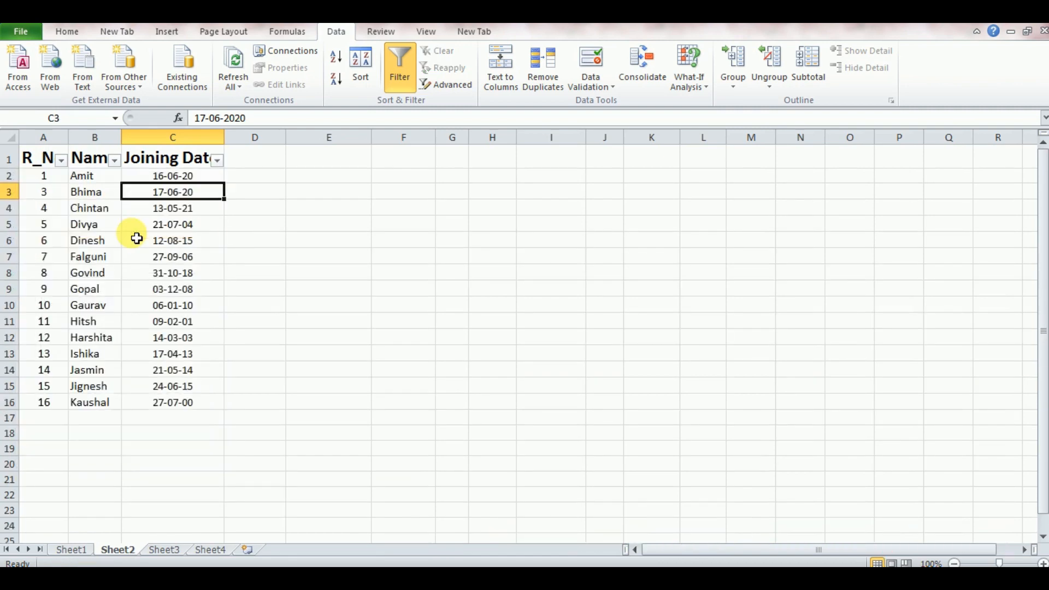
Filter the Joining Date column with the Next Year date filter and select the remaining student's date cell
{"action": "left_click", "coordinate": [217, 160]}
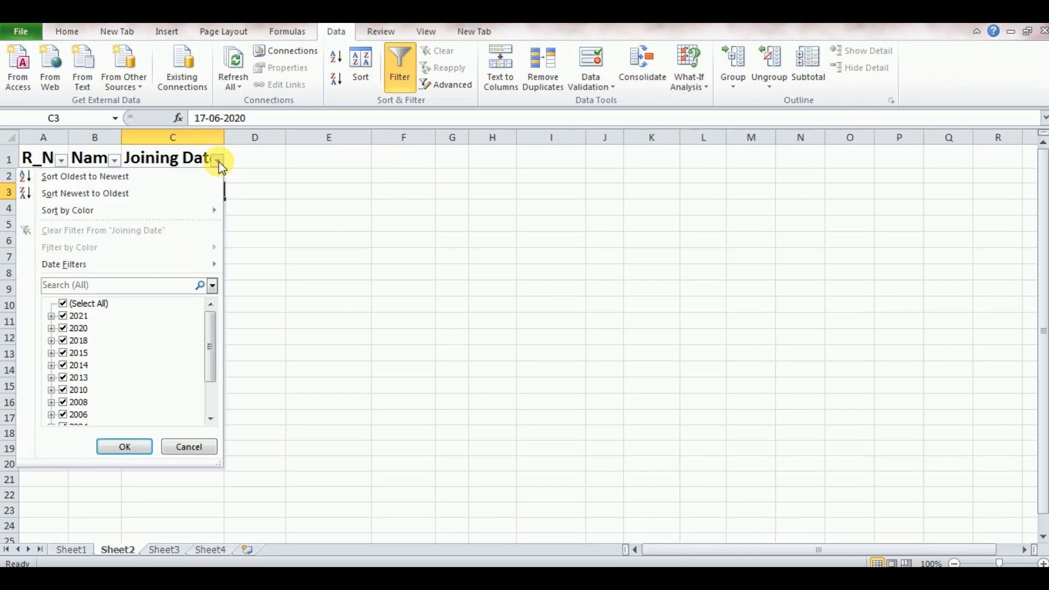
{"action": "mouse_move", "coordinate": [198, 264]}
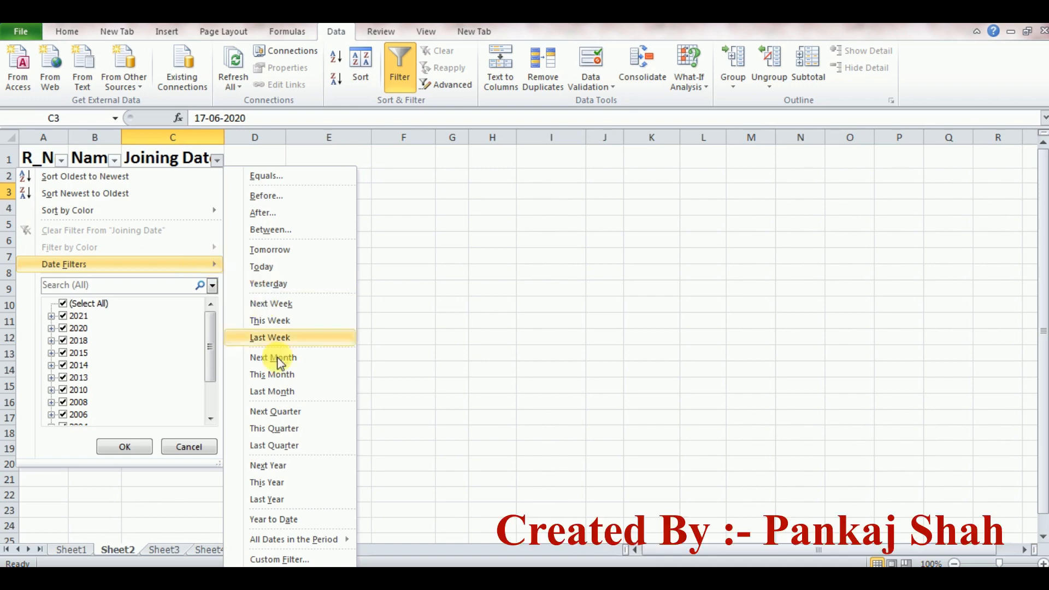
{"action": "left_click", "coordinate": [297, 468]}
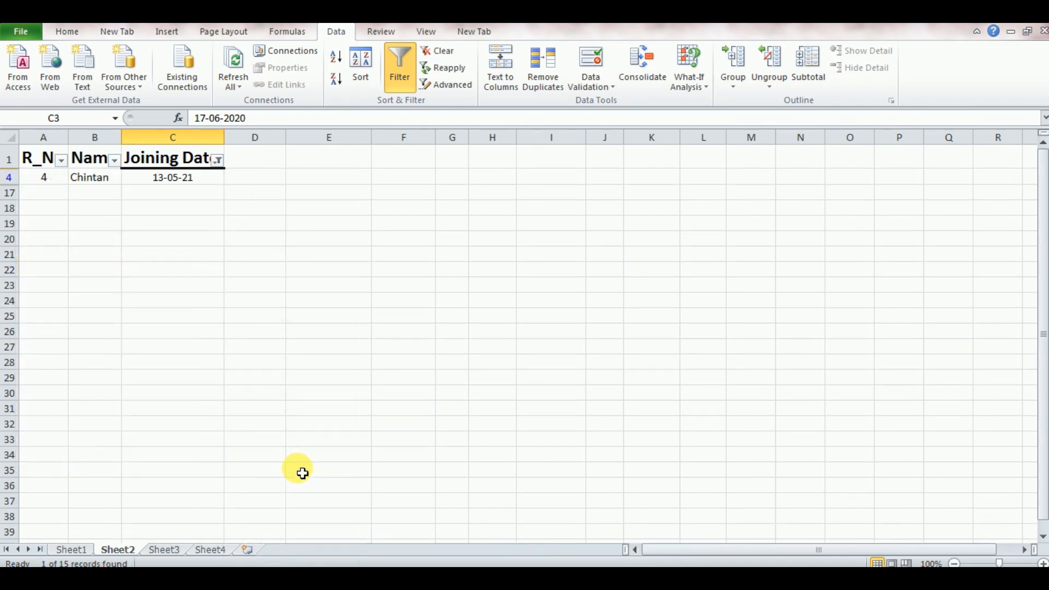
{"action": "left_click", "coordinate": [207, 185]}
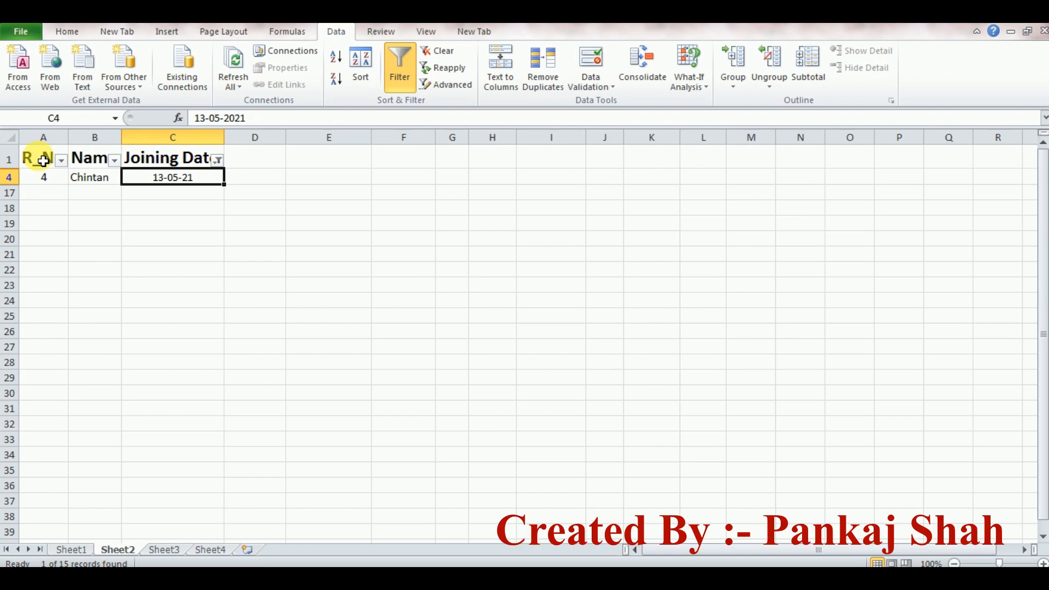
Copy the header row and the filtered student record, and paste them at cell A1 of a new worksheet
{"action": "left_click_drag", "start_coordinate": [44, 162], "coordinate": [179, 177]}
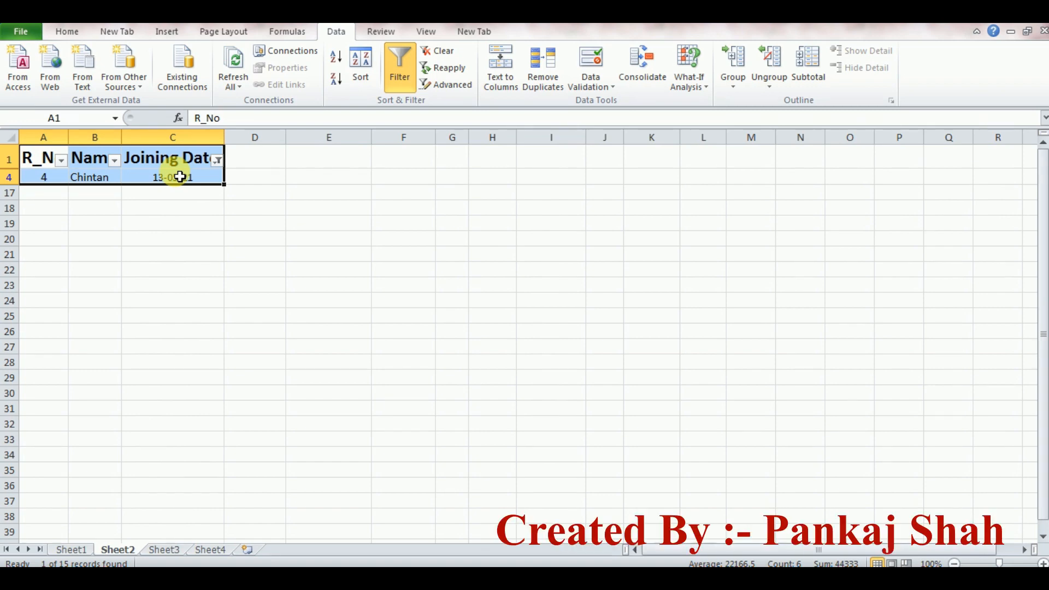
{"action": "key", "text": "ctrl+c"}
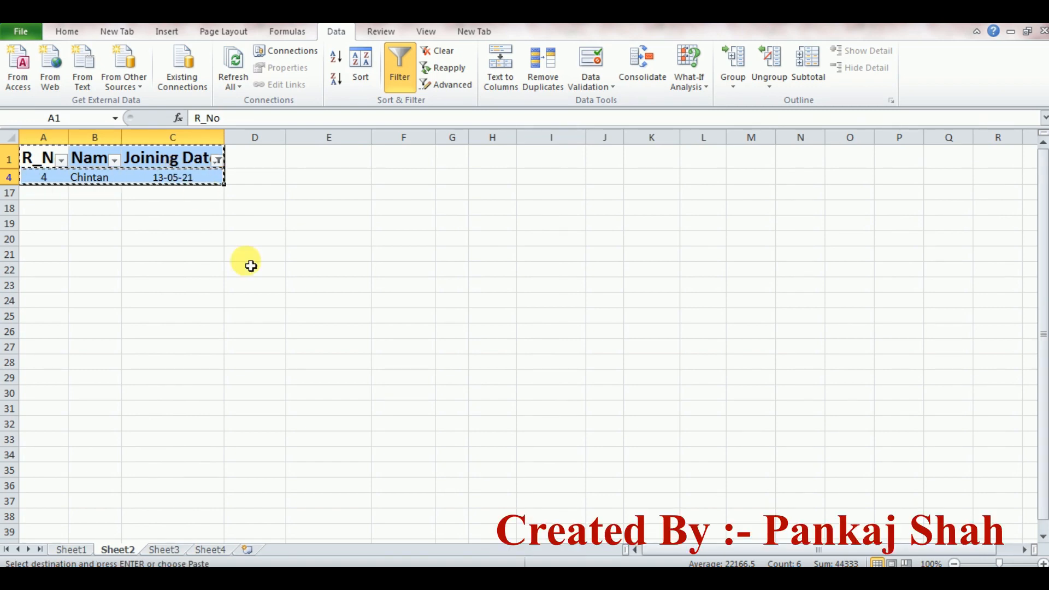
{"action": "left_click", "coordinate": [250, 550]}
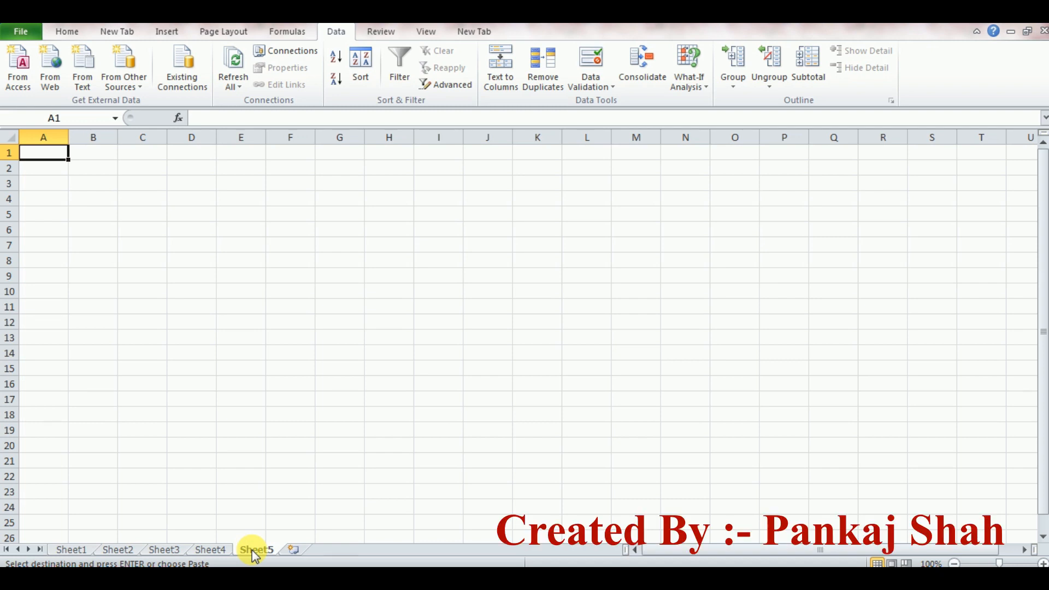
{"action": "key", "text": "ctrl+v"}
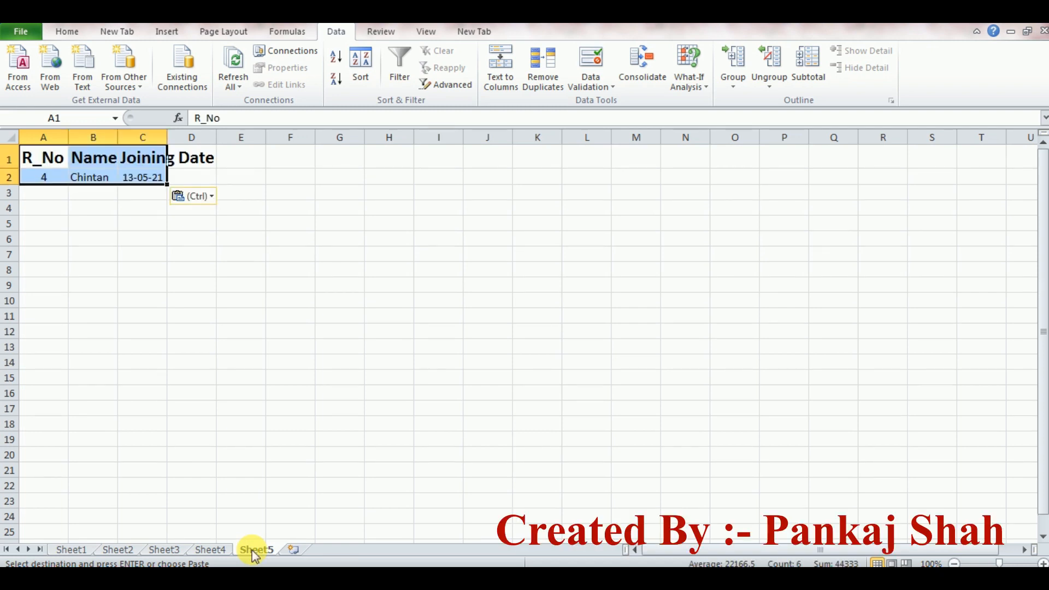